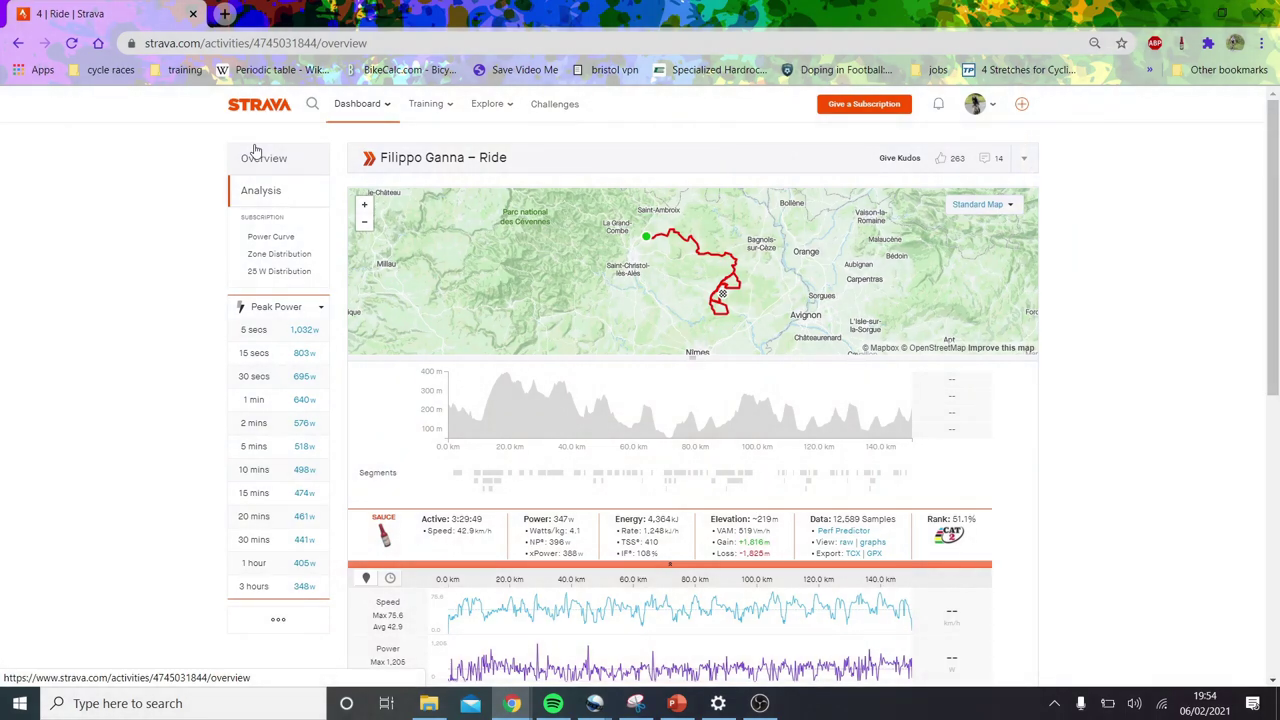
Open the ride's overview page and give the ride kudos.
left_click(258, 155)
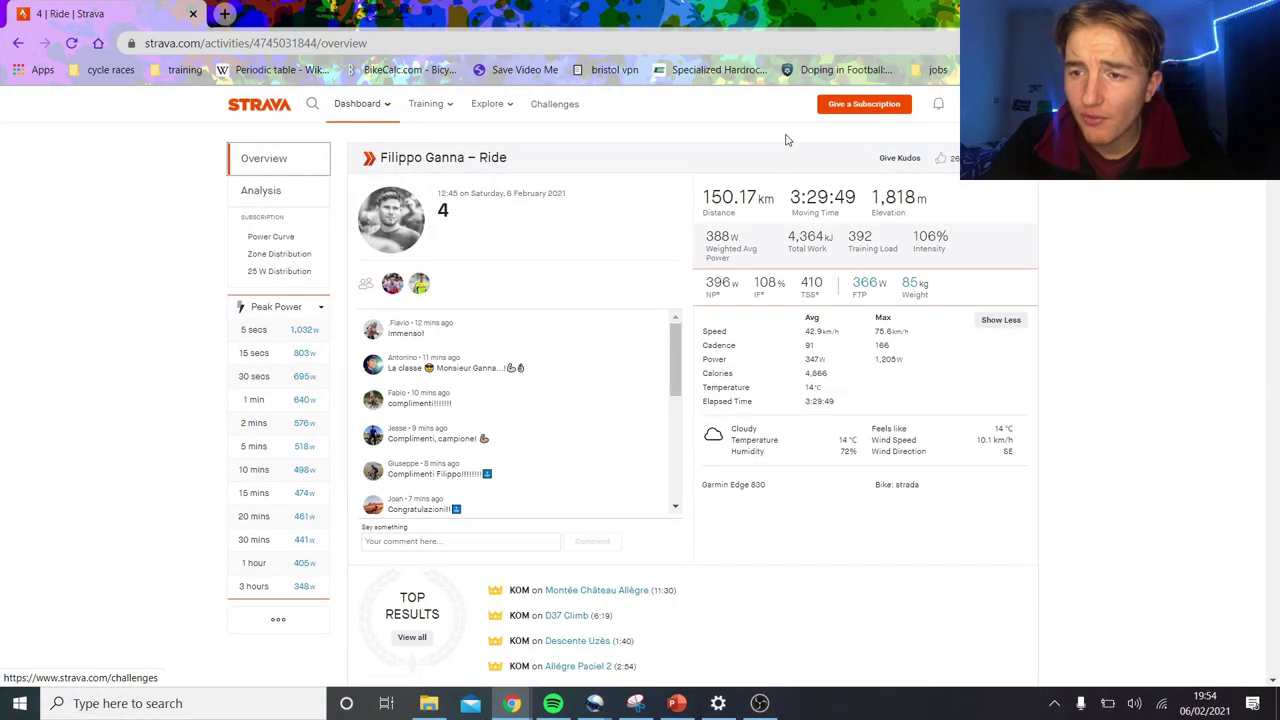
left_click(899, 165)
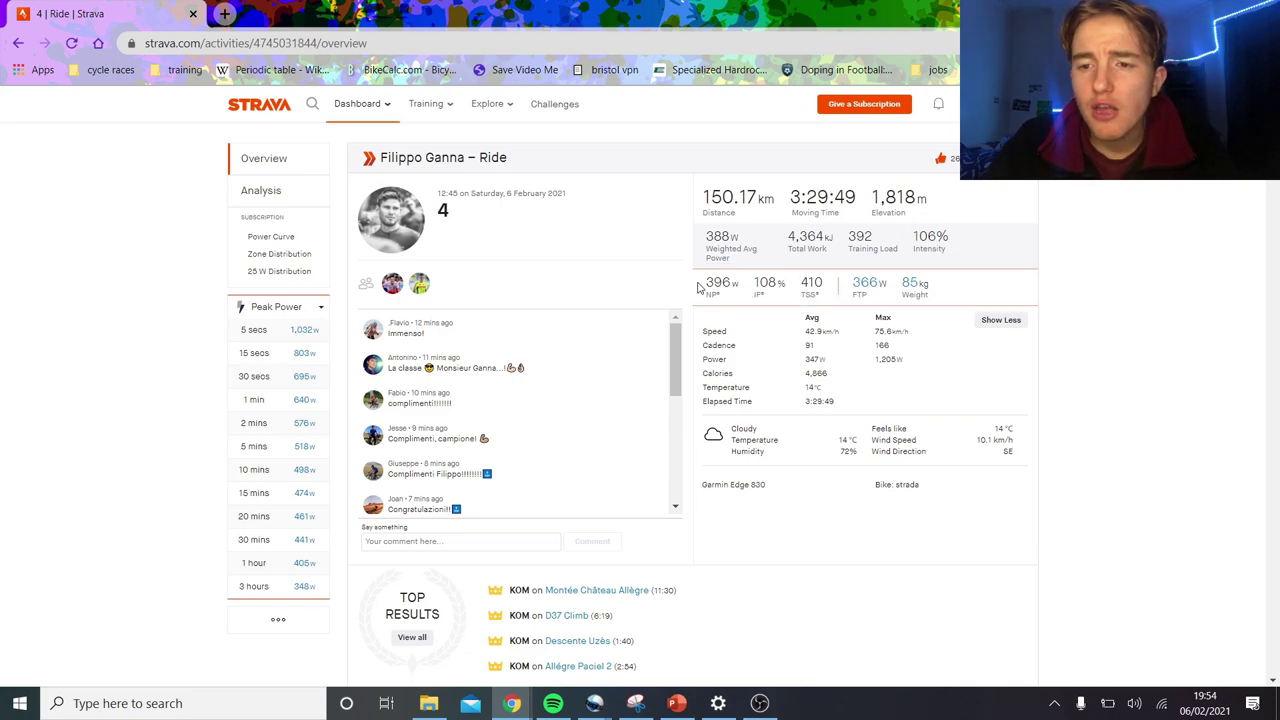
Review the ride's overview statistics, highlighting the normalized power, intensity factor and calories figures.
left_click_drag(700, 287, 800, 288)
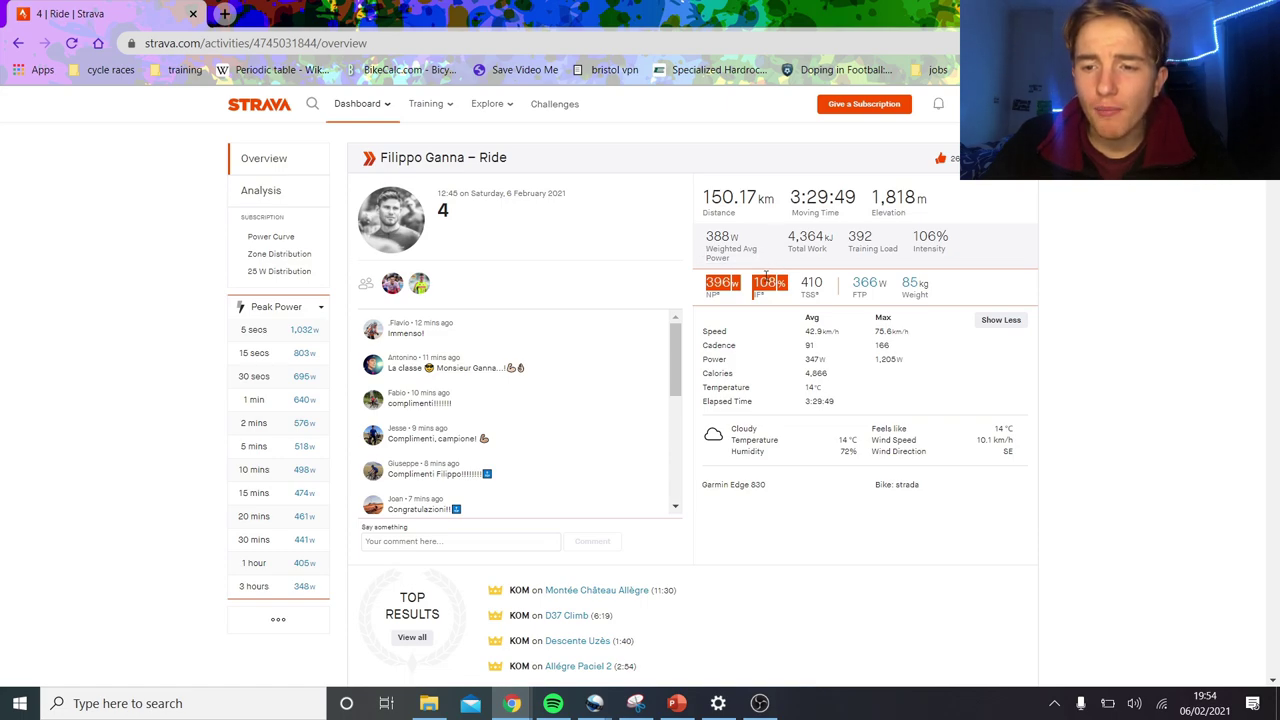
left_click(766, 277)
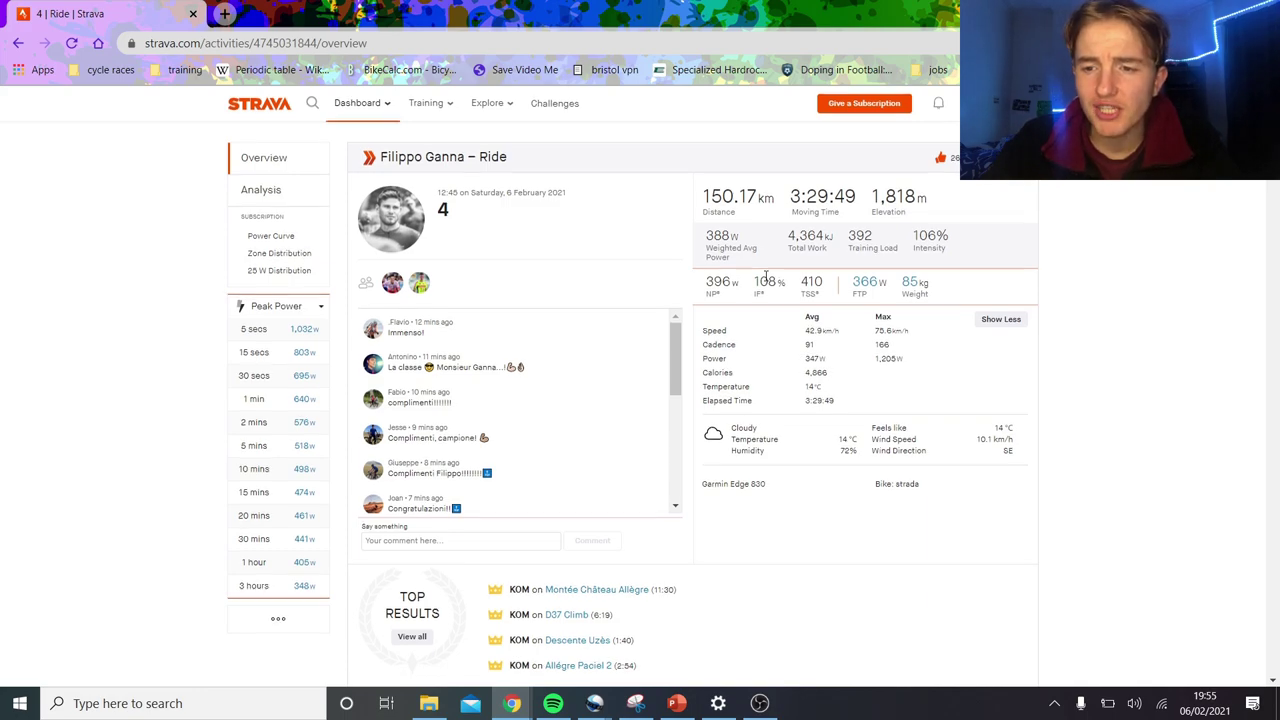
scroll(766, 277, "down", 1)
left_click_drag(830, 344, 797, 346)
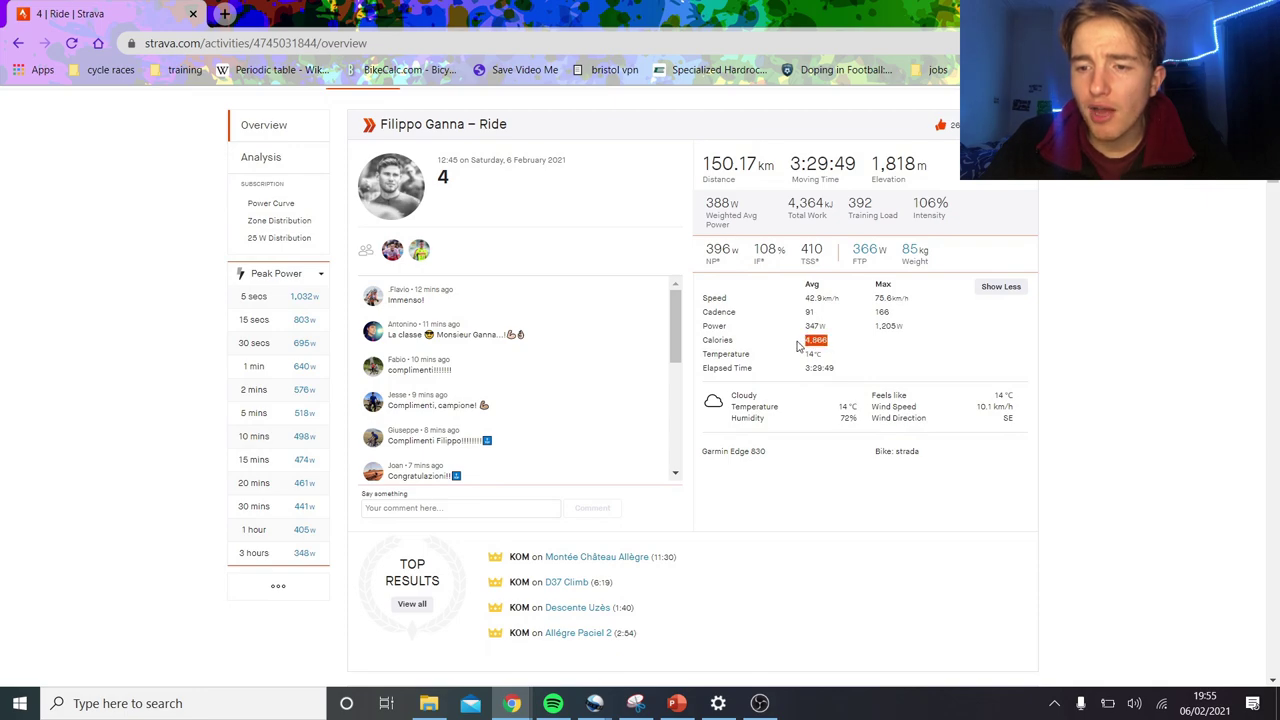
left_click(797, 346)
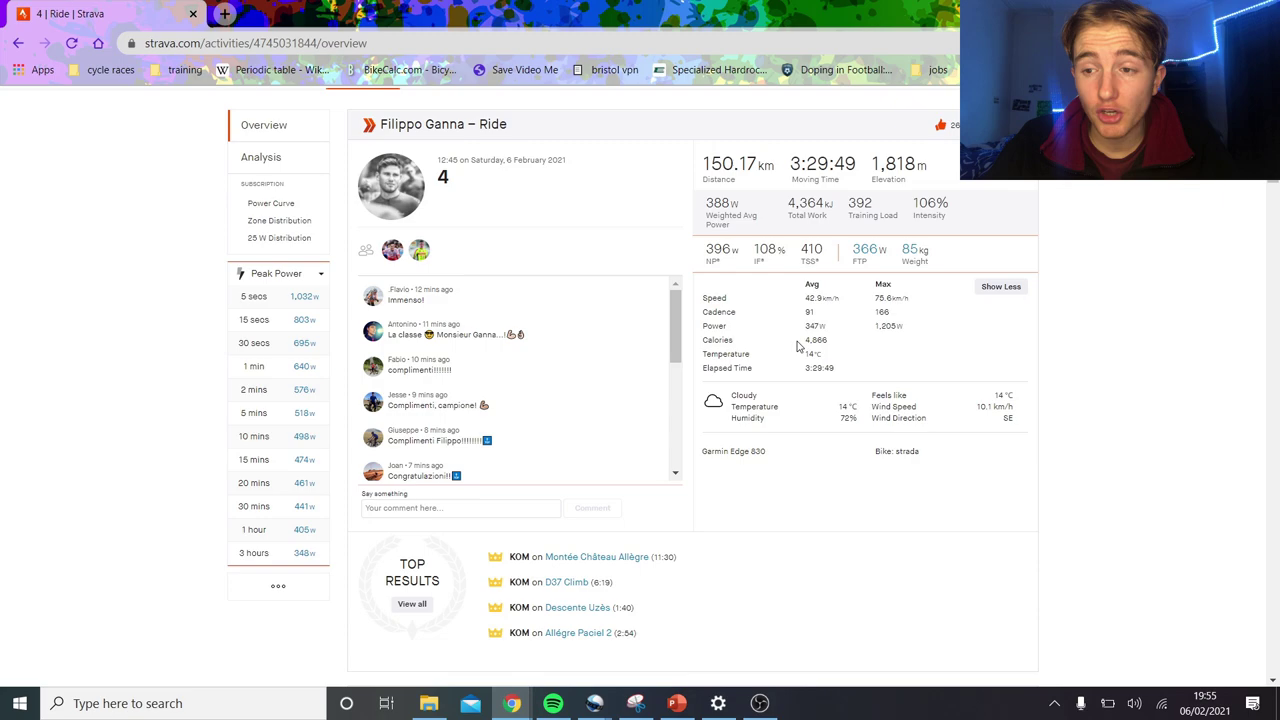
Open the ride's analysis and select the Montée Château Allègre segment to examine its power and watts per kilogram.
left_click(276, 157)
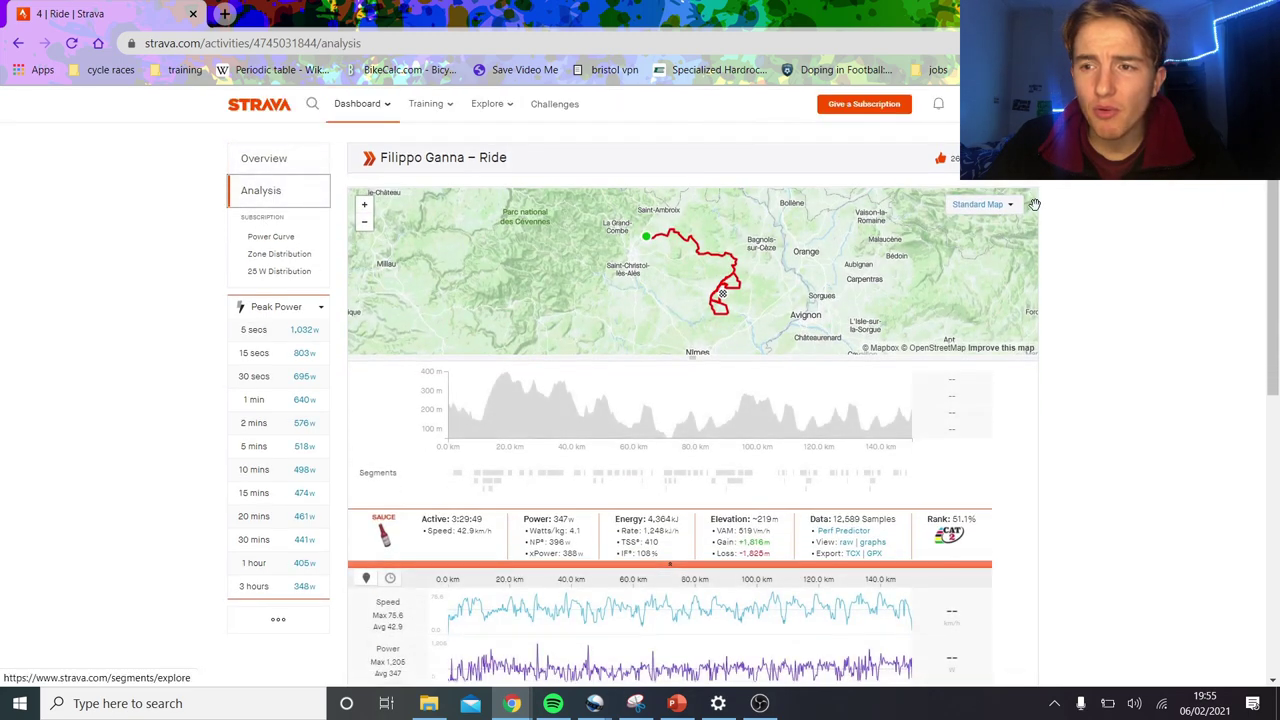
left_click_drag(1274, 160, 1274, 208)
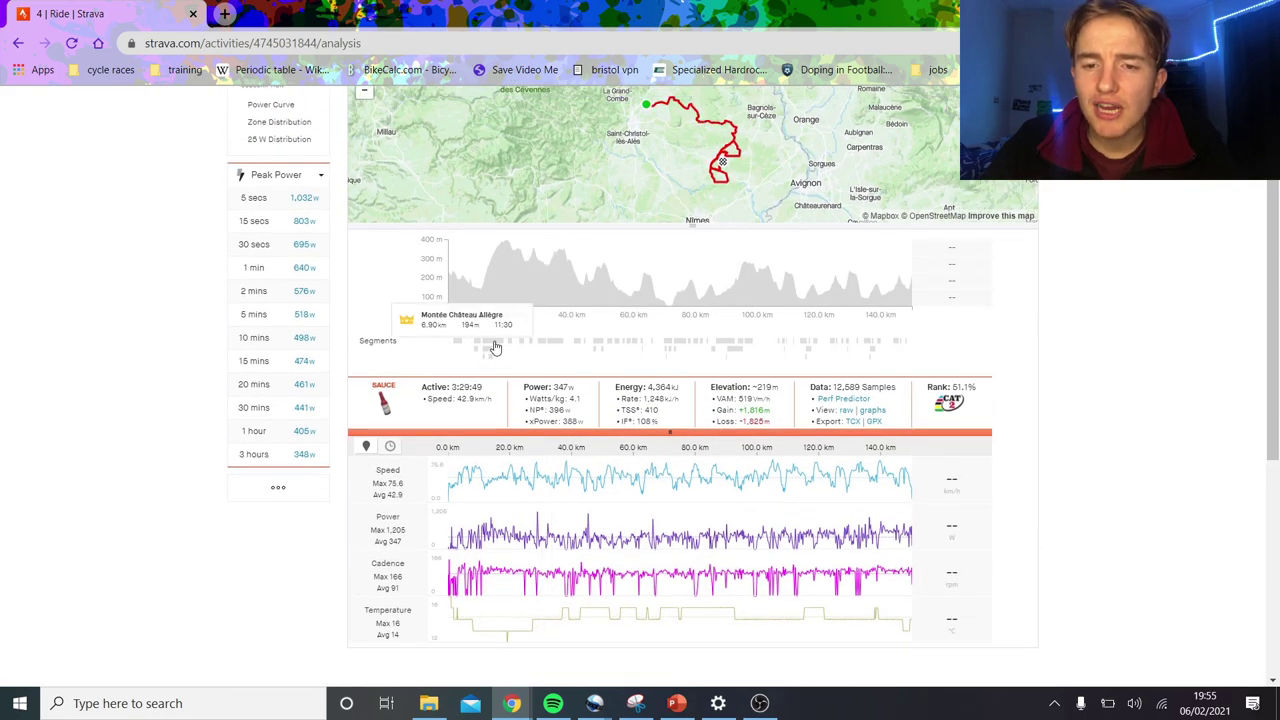
left_click(493, 347)
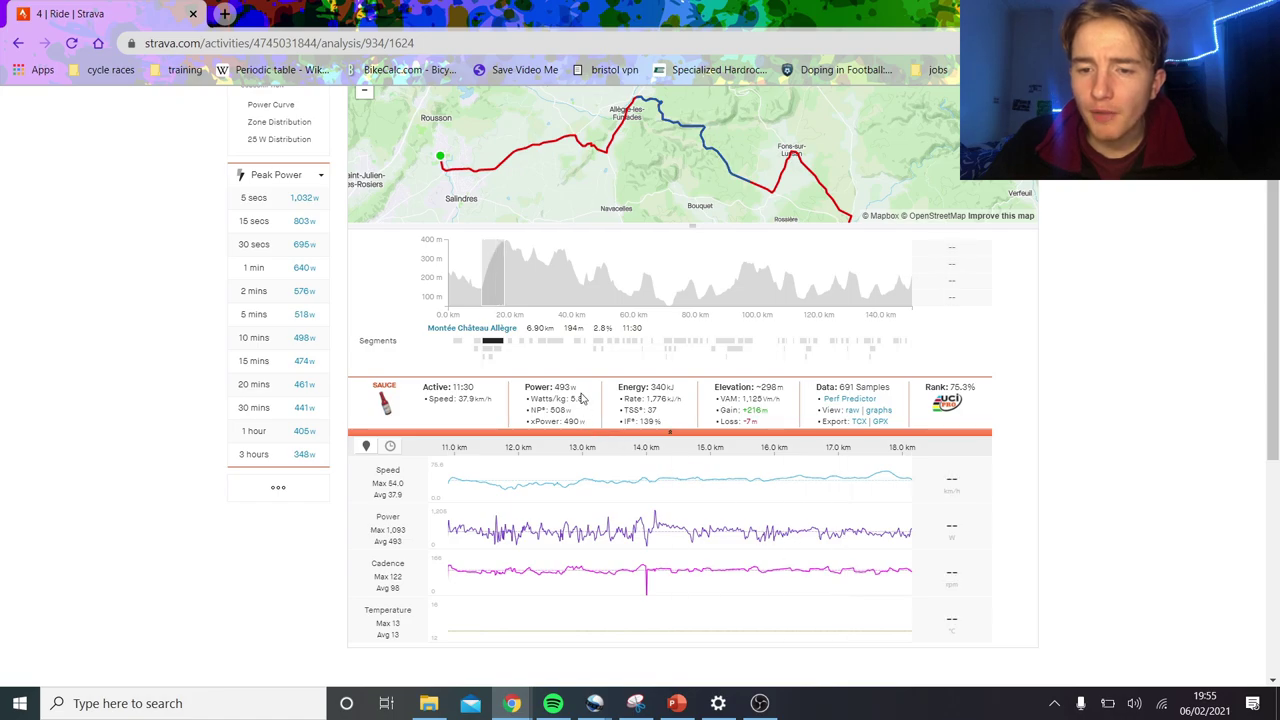
mouse_move(580, 398)
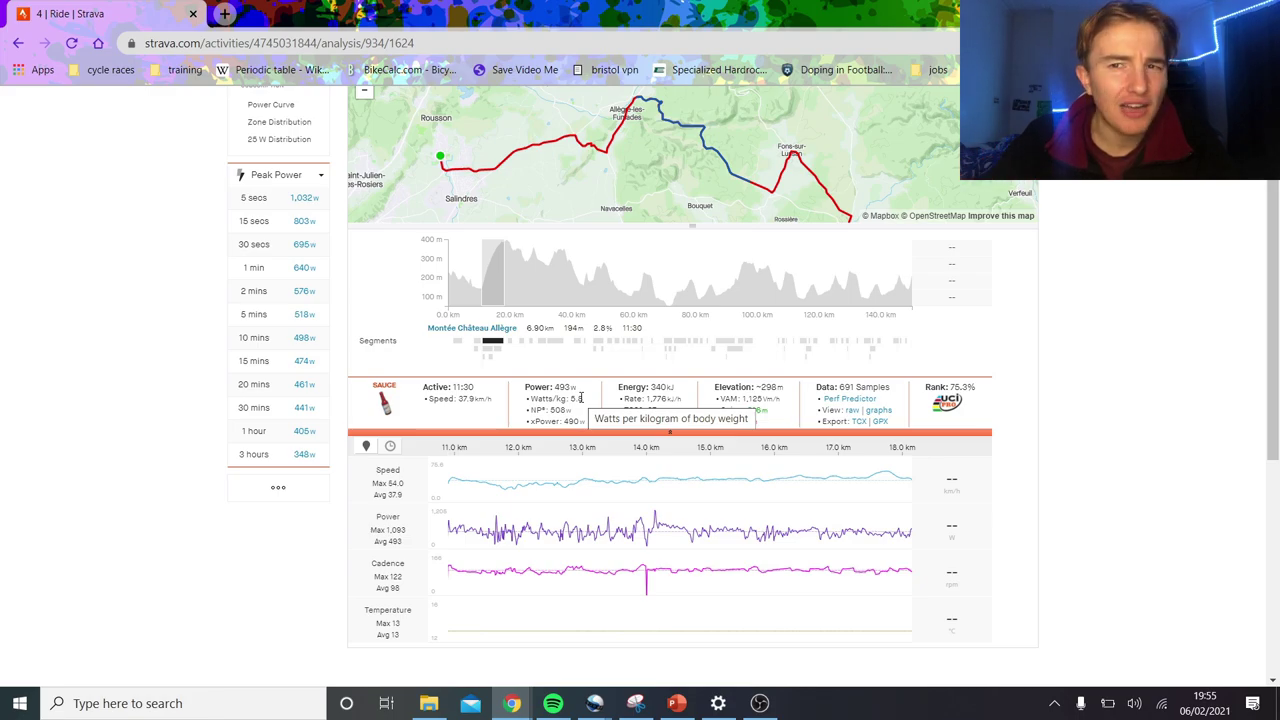
Replace the segment selection with the first 140.1 km of the elevation profile and check the energy expended.
left_click(566, 280)
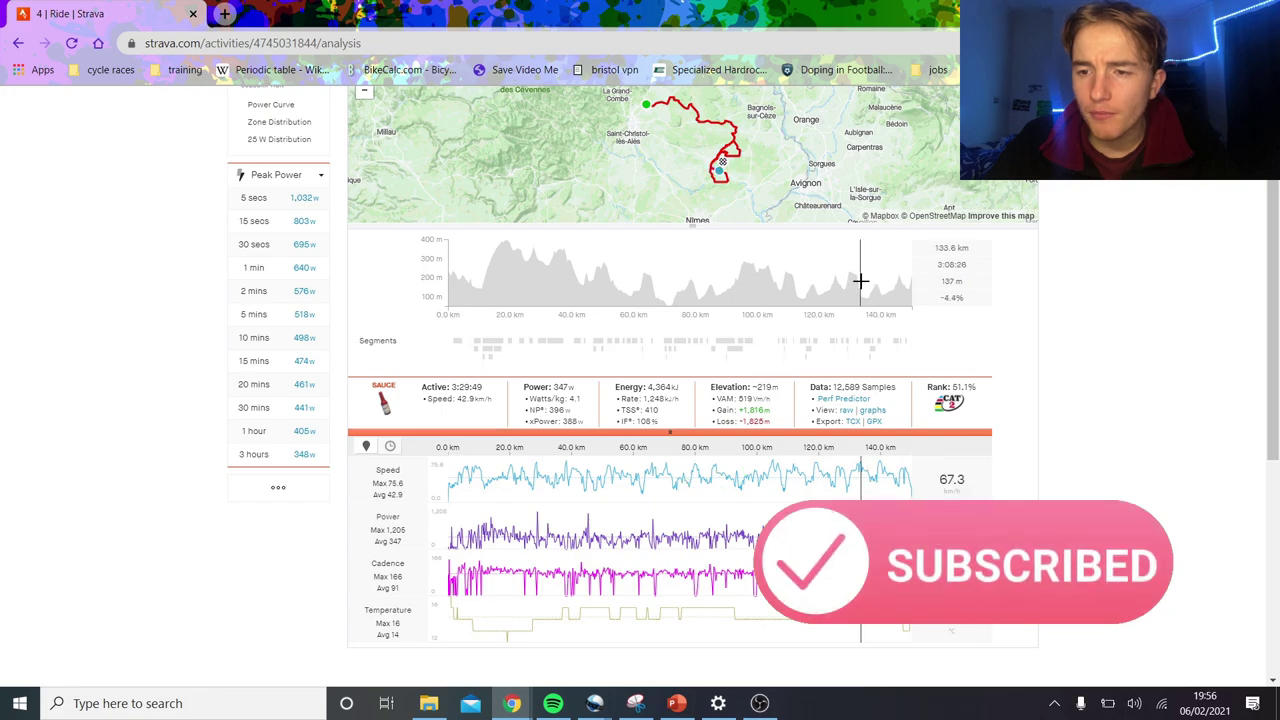
left_click_drag(861, 279, 393, 202)
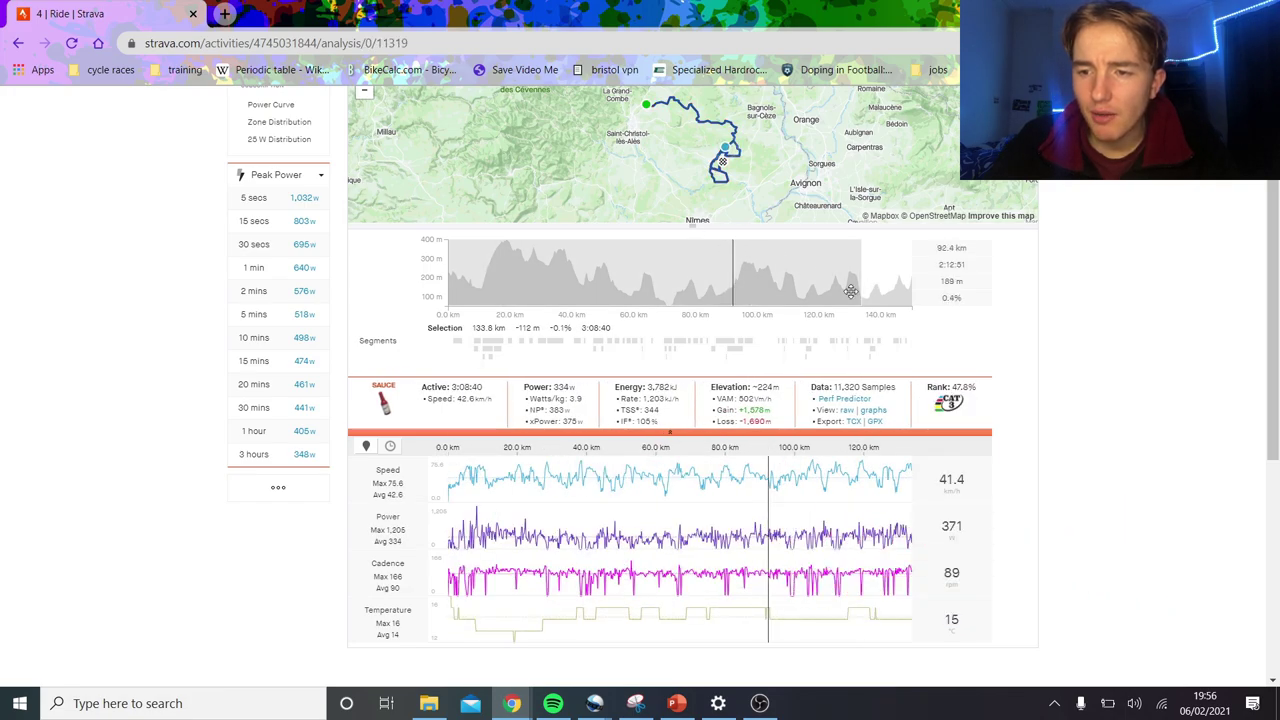
left_click_drag(880, 300, 348, 267)
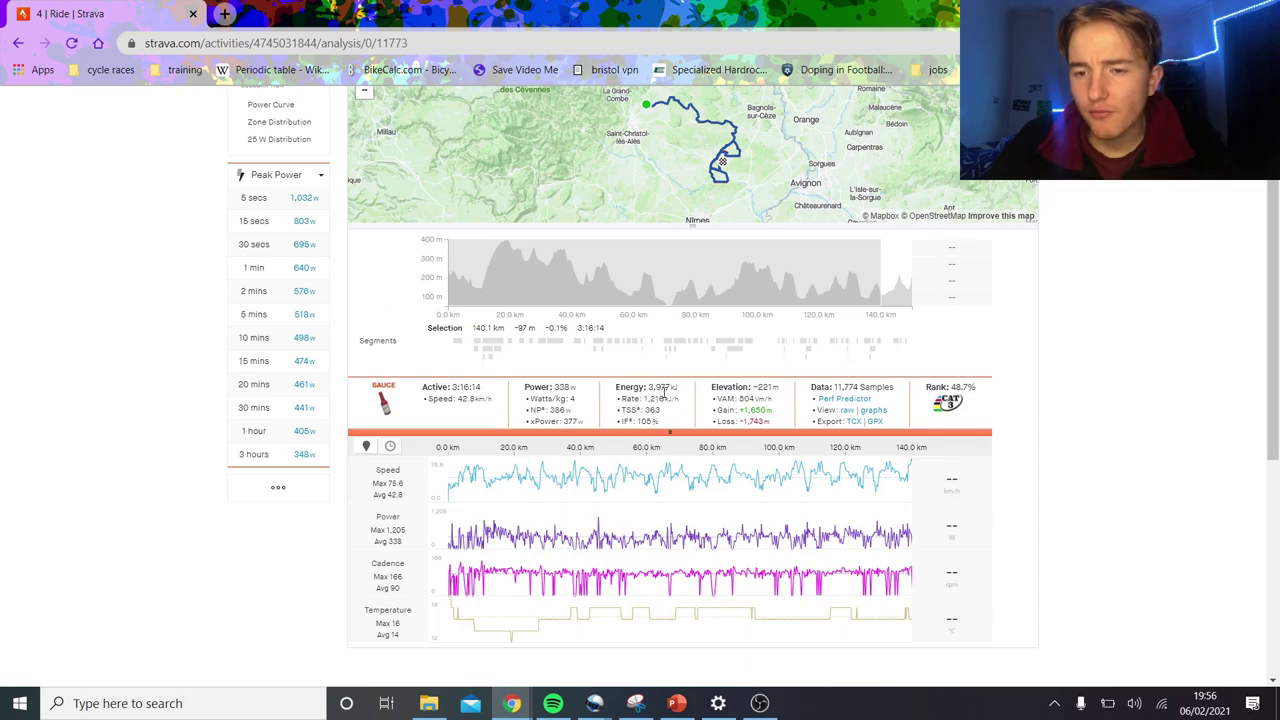
mouse_move(663, 392)
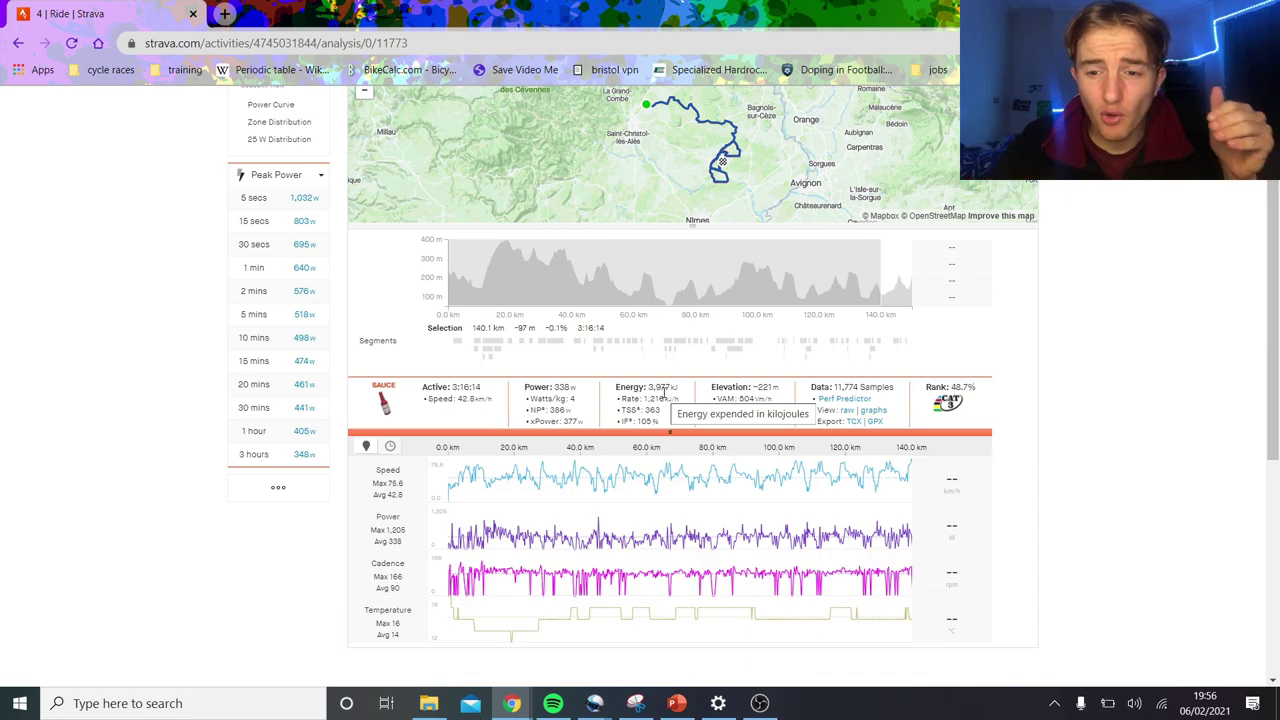
Clear the selection and select the final 36.1 km of the ride to check its watts per kilogram.
left_click(876, 285)
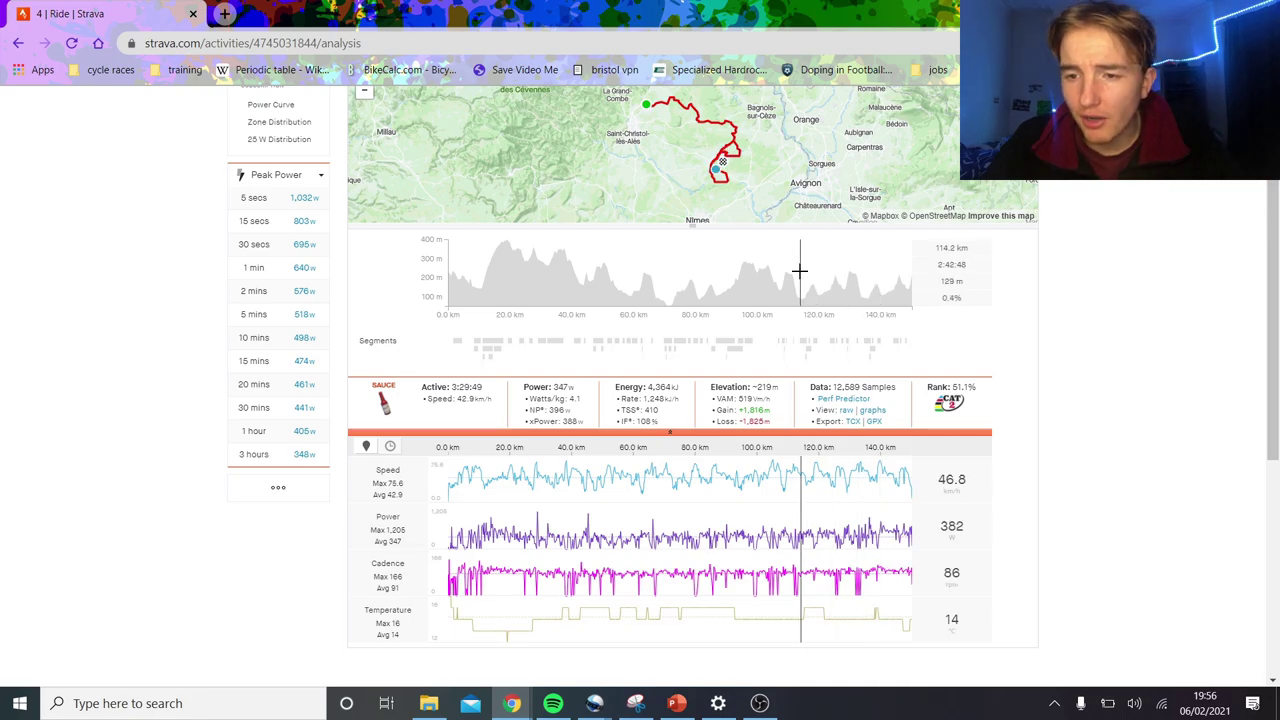
left_click_drag(799, 270, 1220, 349)
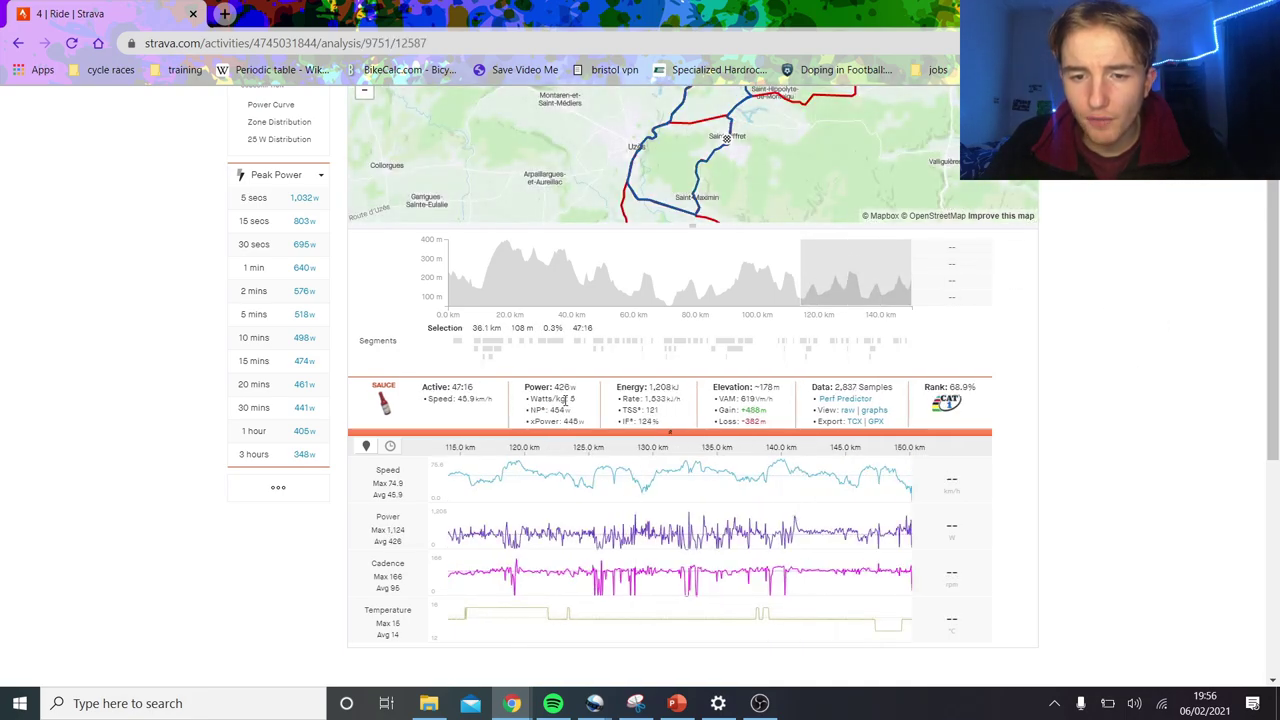
mouse_move(566, 400)
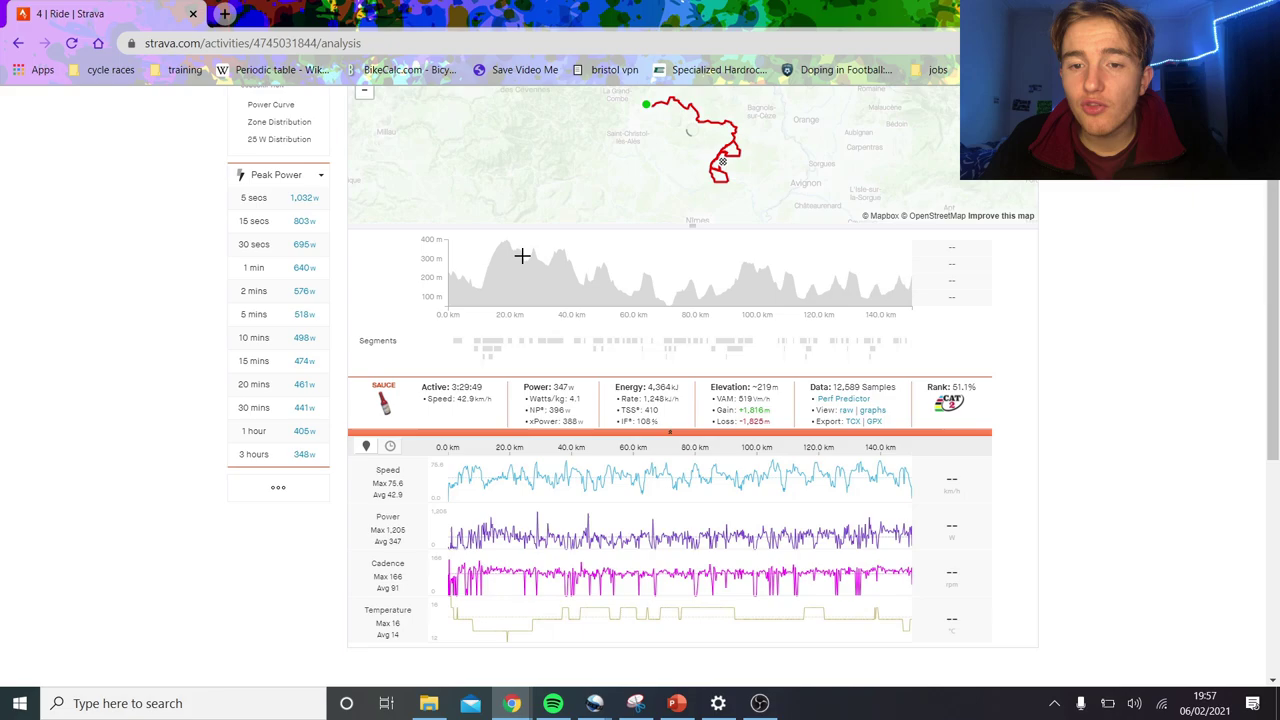
Review the 68.6 km stretch following the first climb, then select the Côte de Saint Siffret segment instead.
left_click_drag(504, 257, 715, 266)
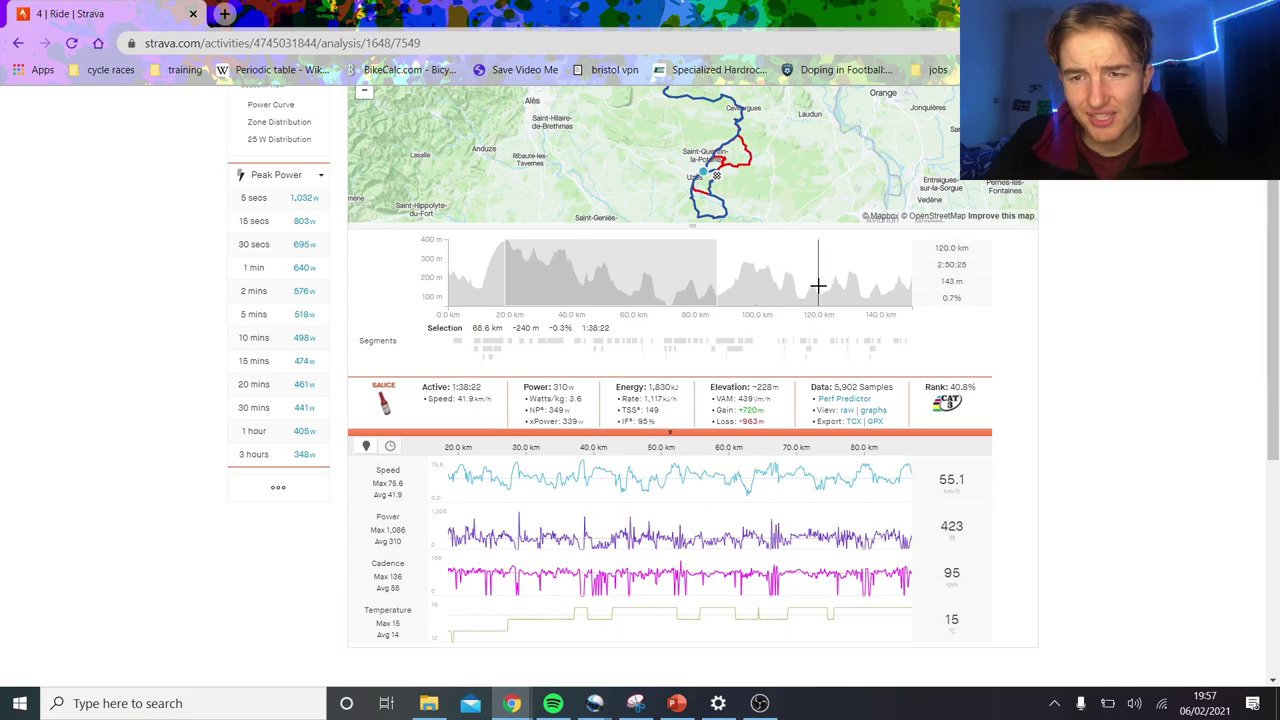
left_click(745, 285)
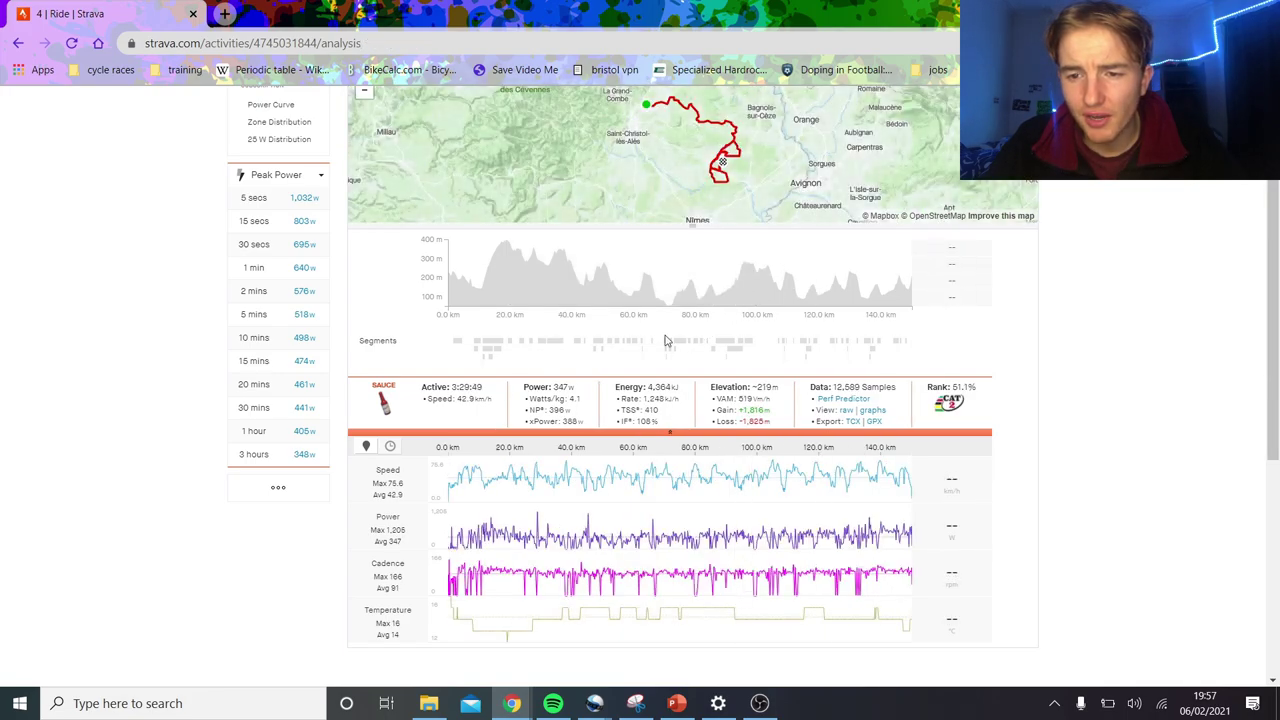
left_click(642, 344)
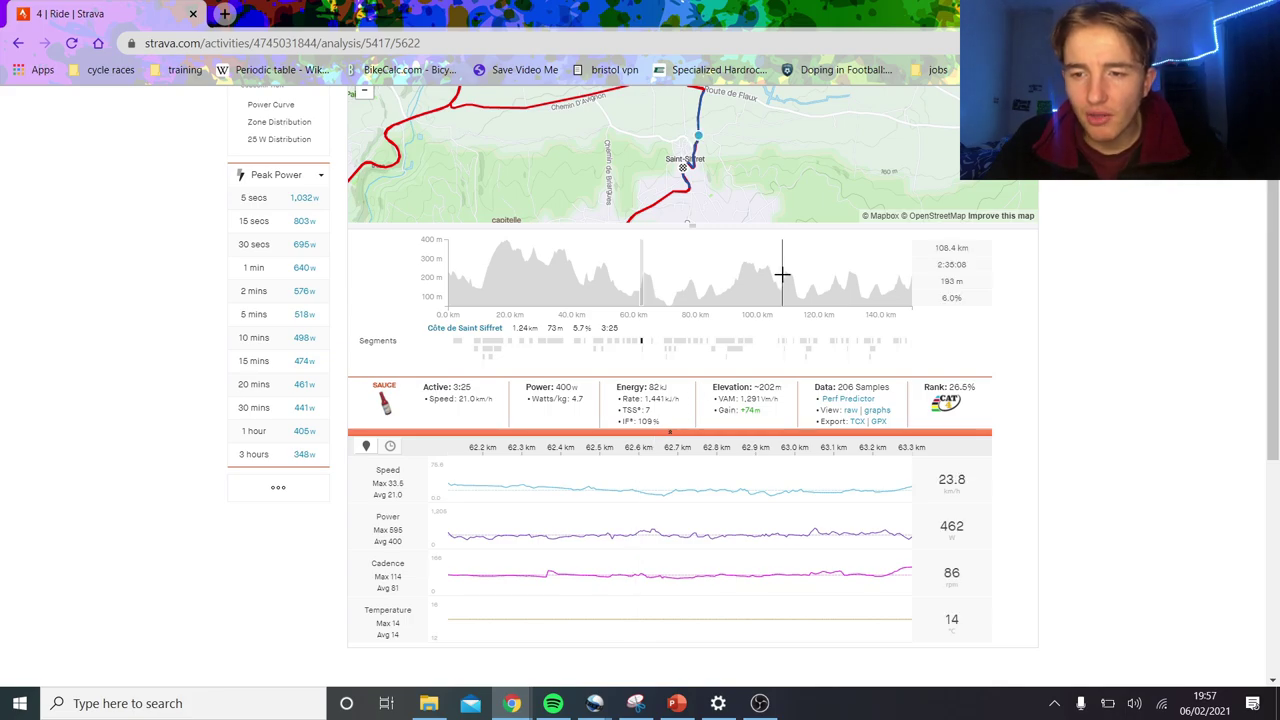
Select the final 43.0 km of the ride, narrow it to the last 12.0 km, and inspect that part on the map.
left_click_drag(778, 260, 1014, 257)
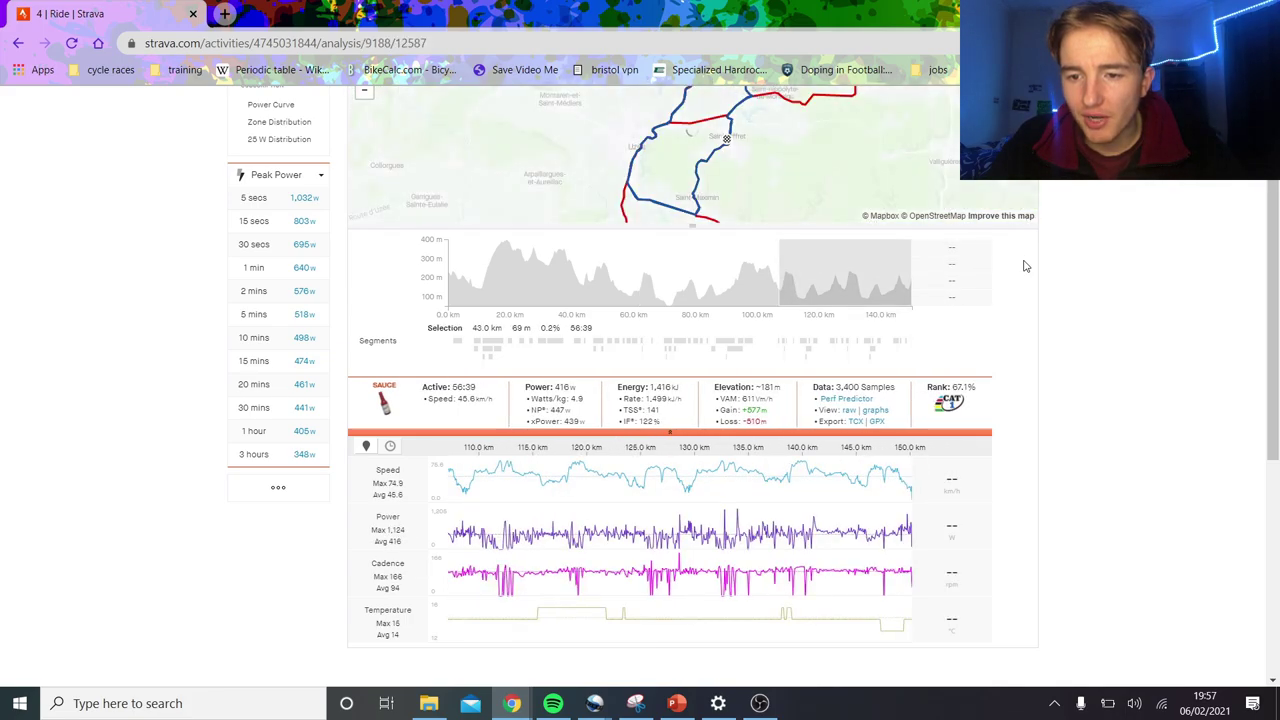
left_click_drag(785, 570, 920, 571)
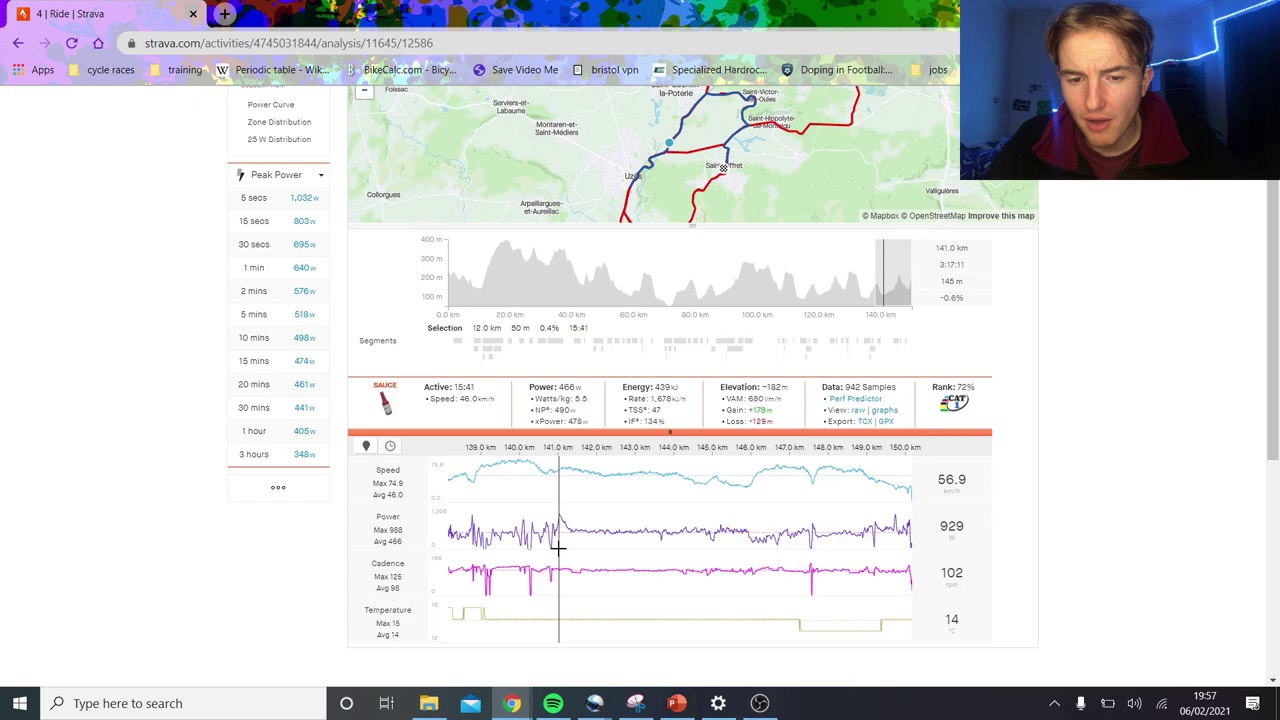
scroll(1050, 380, "up", 1)
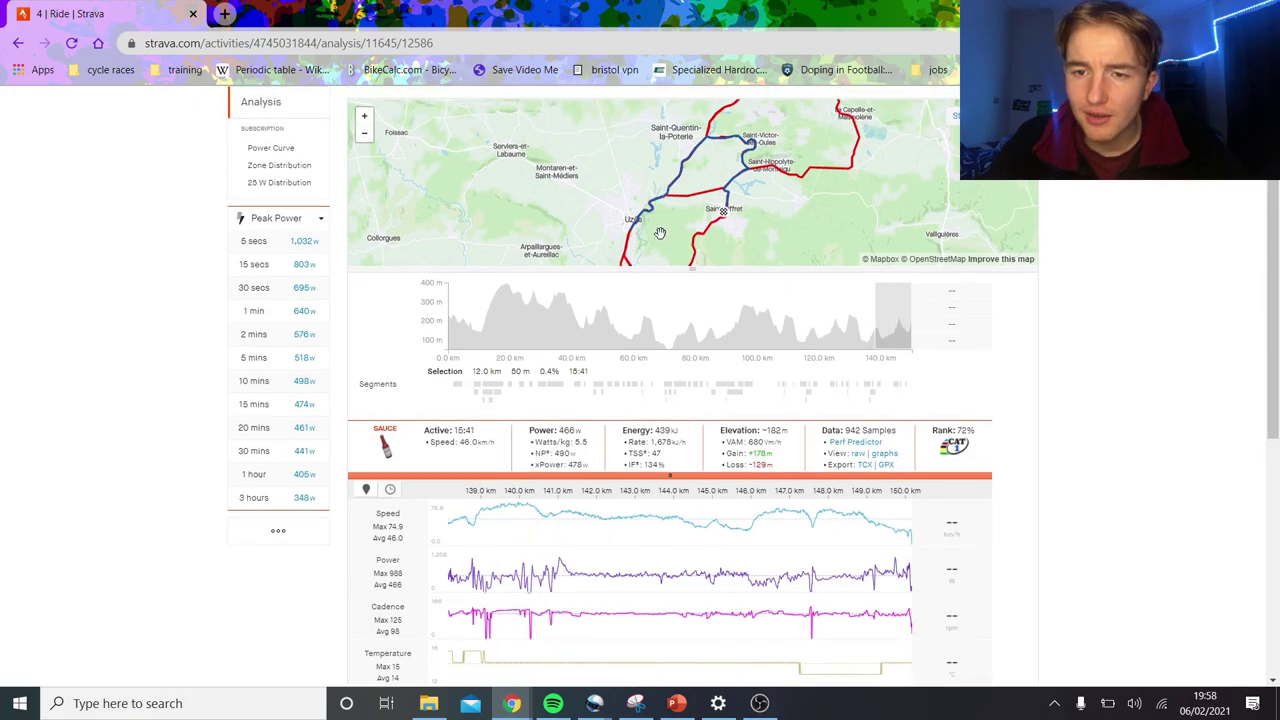
scroll(650, 232, "up", 2)
scroll(624, 205, "up", 3)
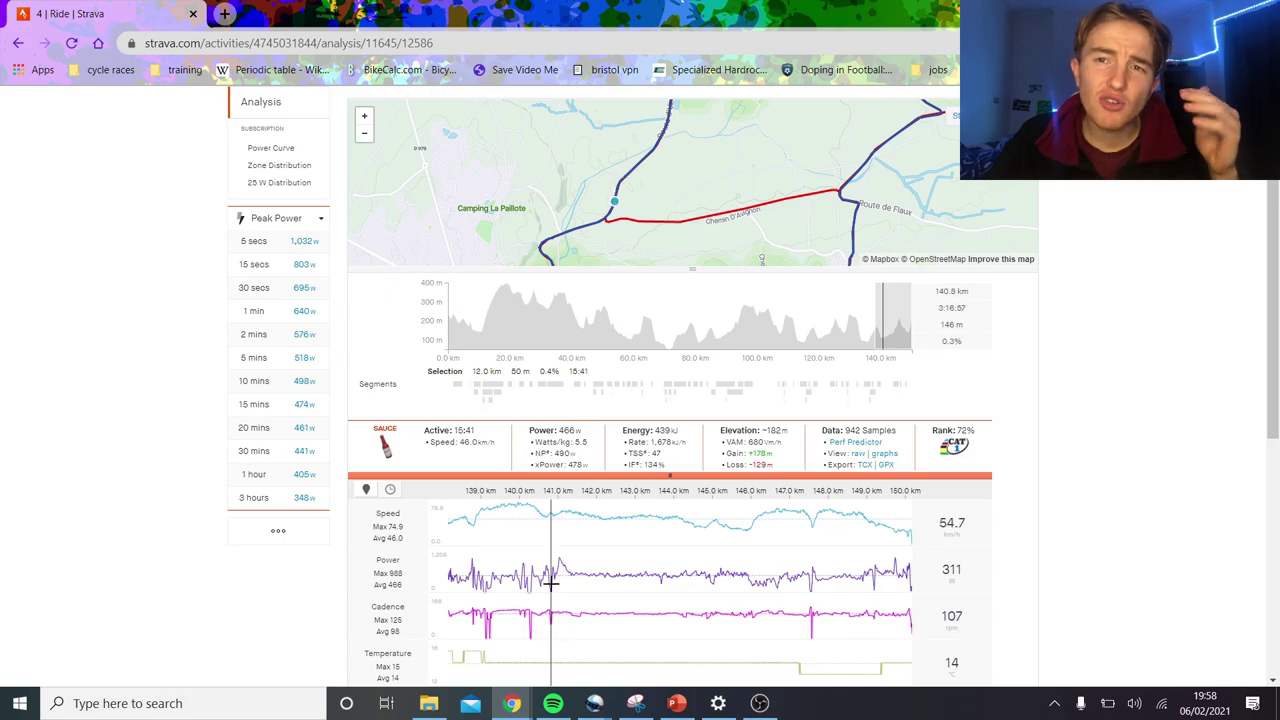
Narrow the selection to 2.2 km starting at the power surge near 141 km, and further to its first 0.9 km.
left_click_drag(552, 582, 634, 603)
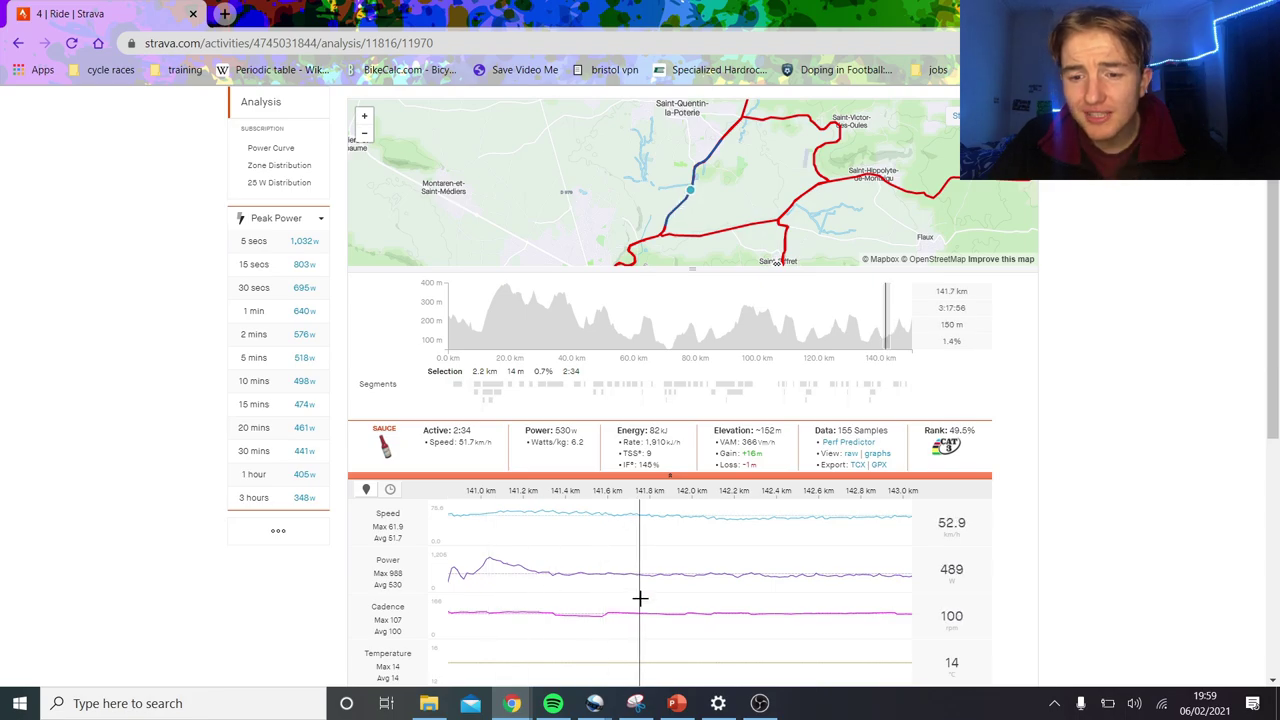
left_click_drag(640, 598, 240, 491)
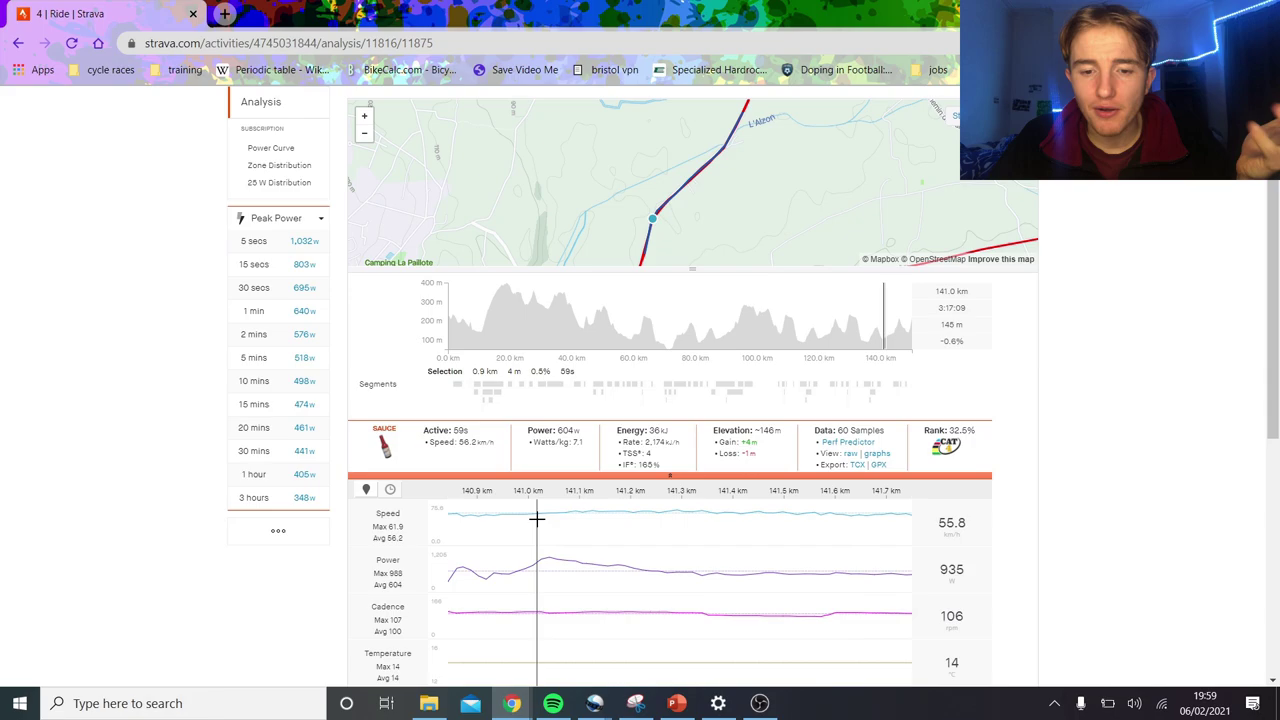
Examine the 4.9 km stretch from the surge near 141 km, then select the Montée au Jardin des Oules segment.
left_click(838, 532)
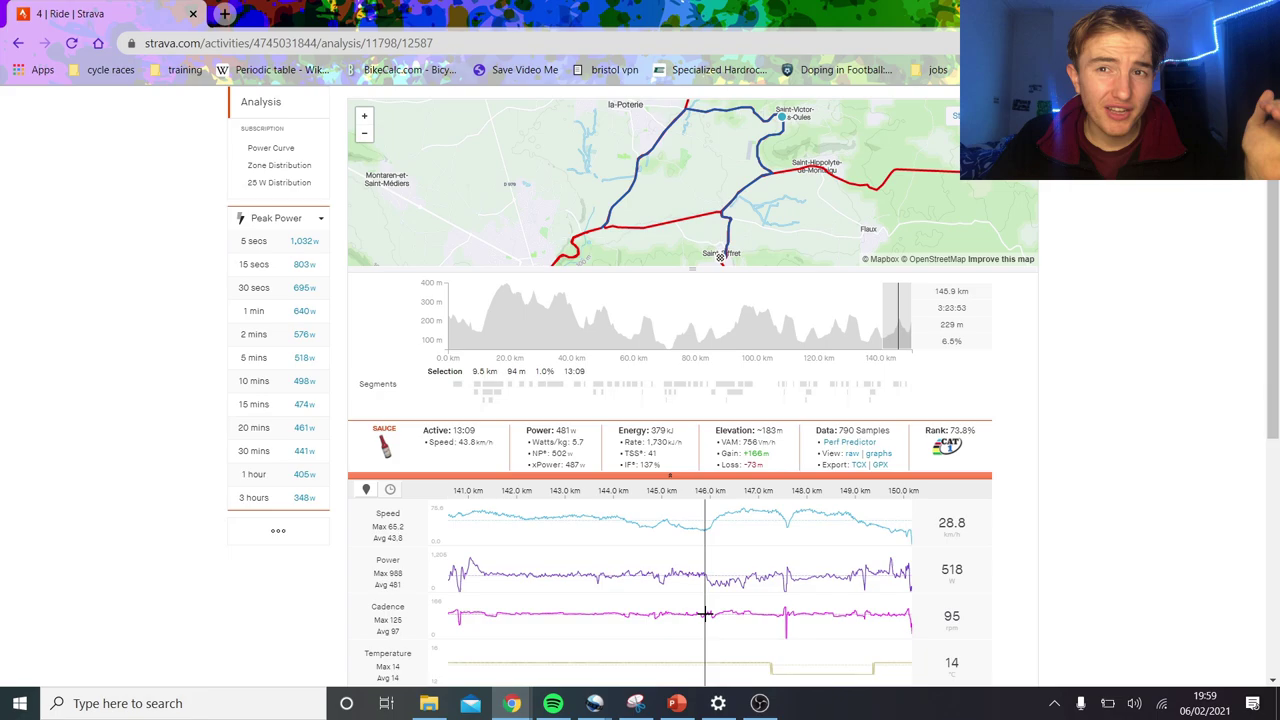
left_click_drag(705, 613, 462, 543)
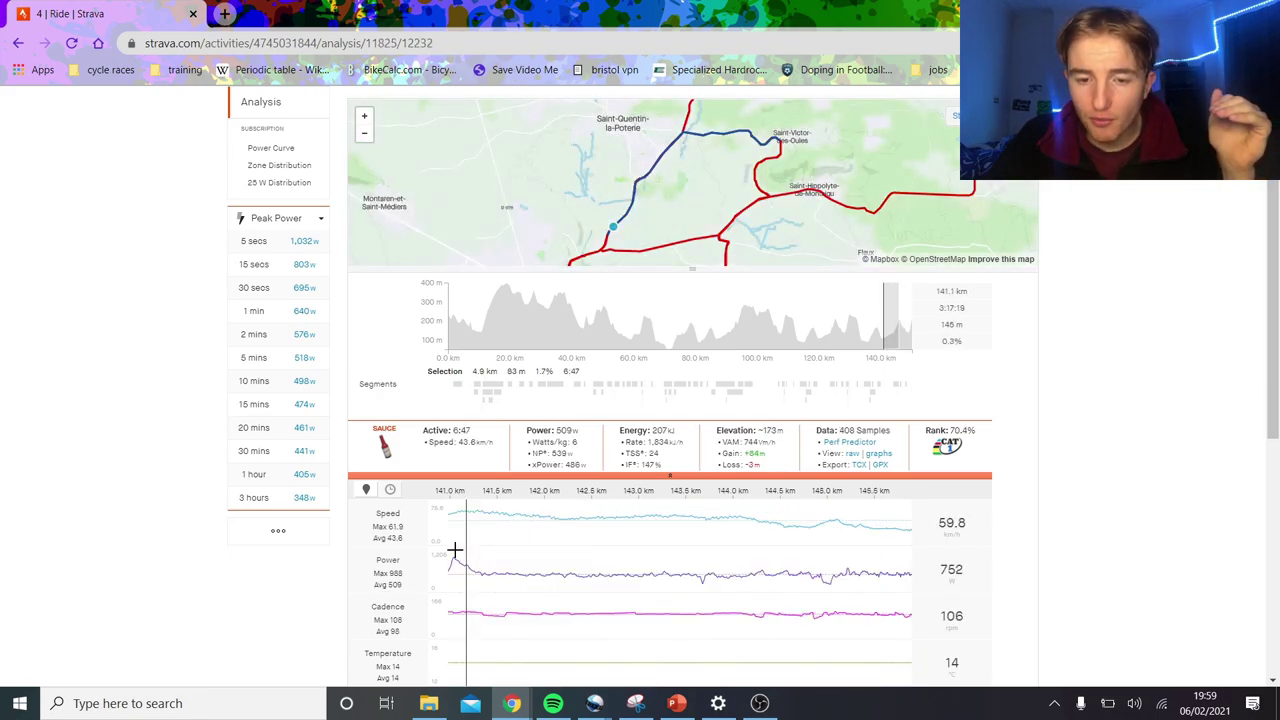
left_click(895, 388)
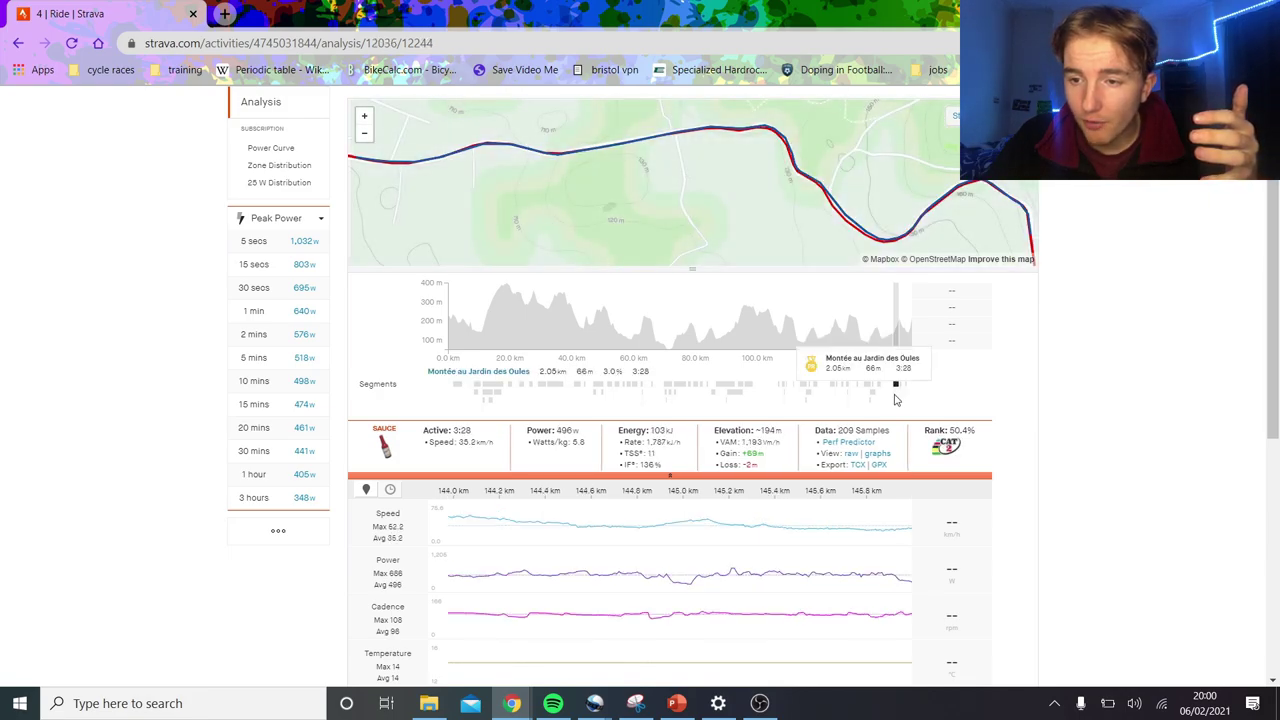
Select the 2.1 km descent after the climb and narrow it to the 1.3 km following the power dip.
left_click(906, 312)
left_click_drag(902, 311, 909, 314)
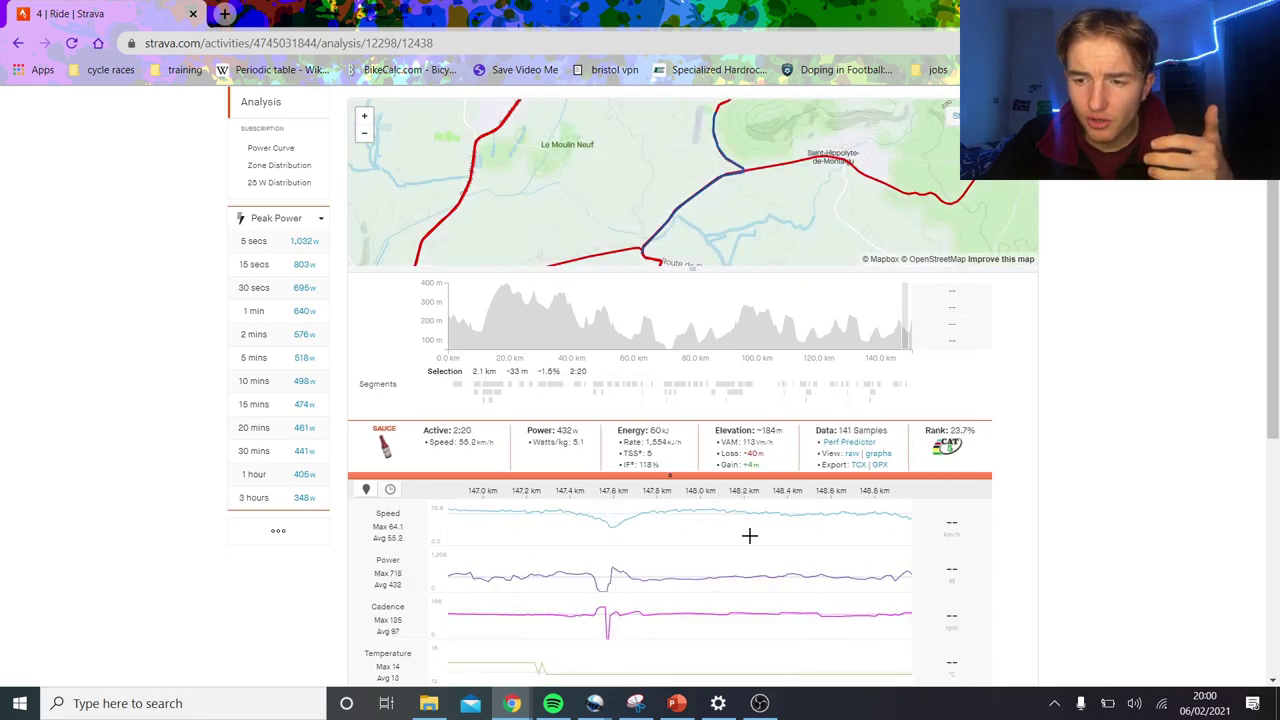
left_click_drag(618, 540, 1011, 597)
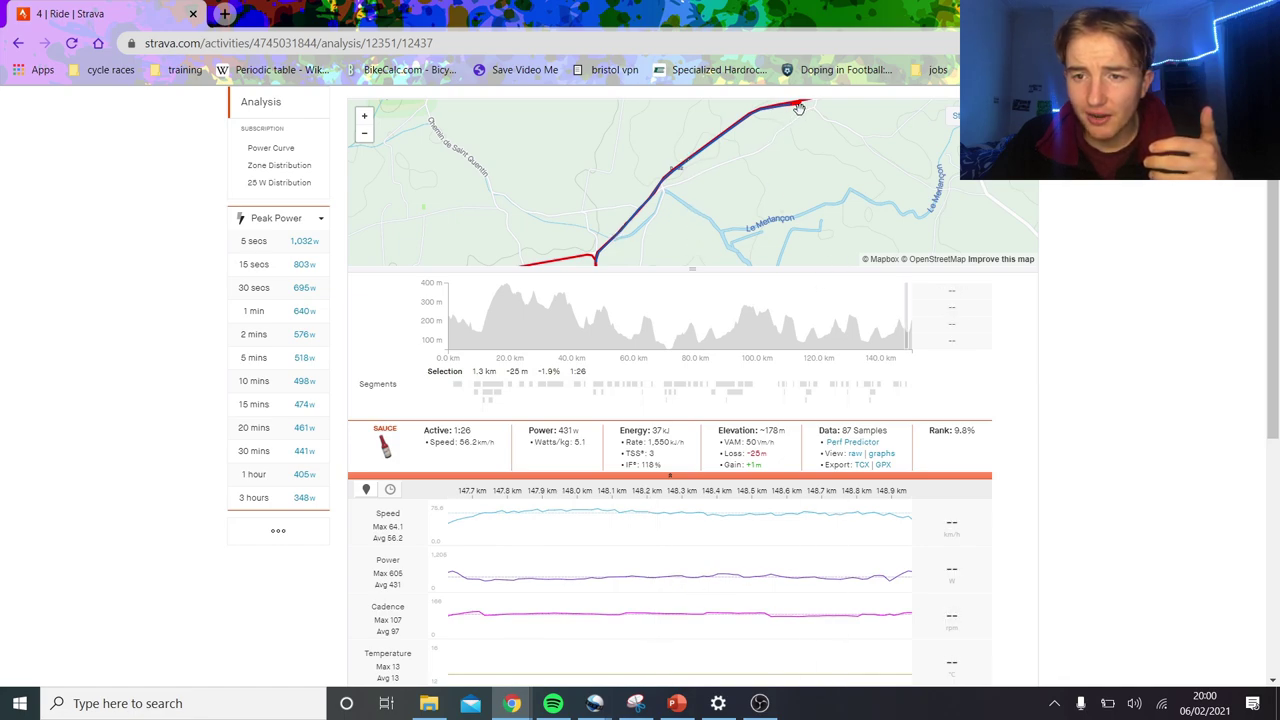
Clear the selection and isolate the ride's final 0.9 km climb, trimming off its last seconds, to examine its power.
left_click(898, 298)
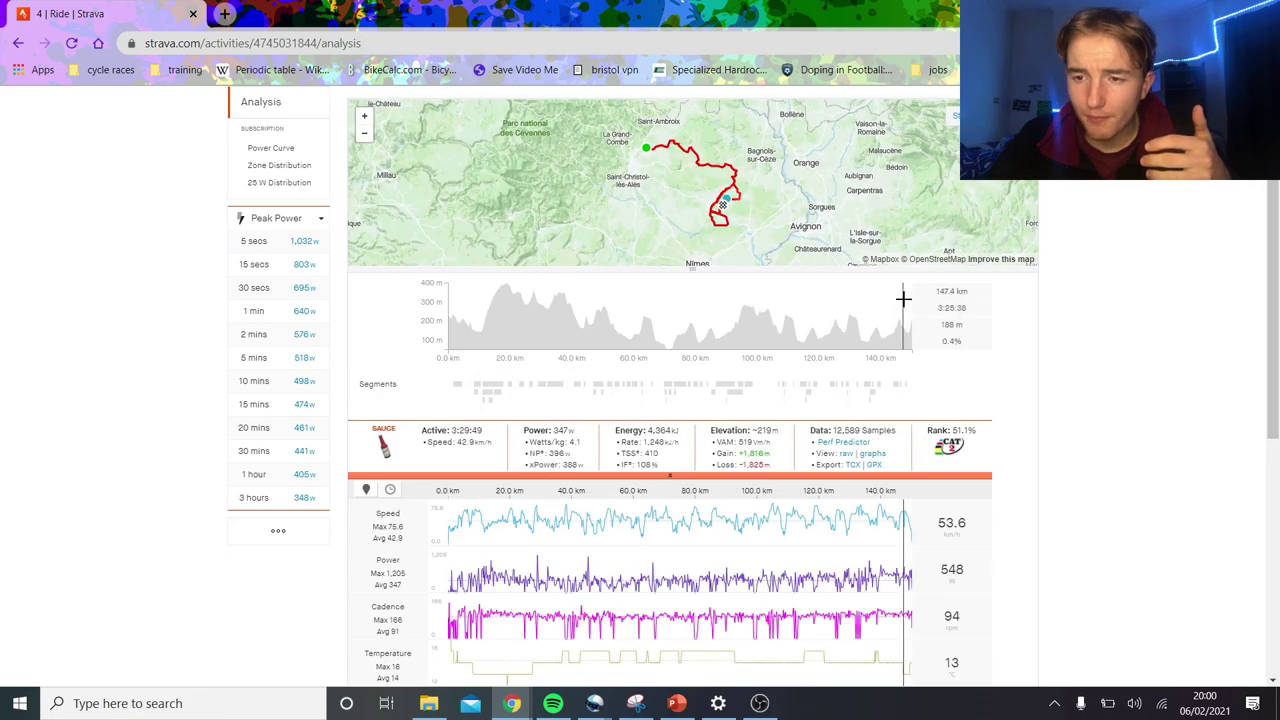
left_click_drag(898, 298, 1010, 321)
left_click_drag(732, 606, 905, 640)
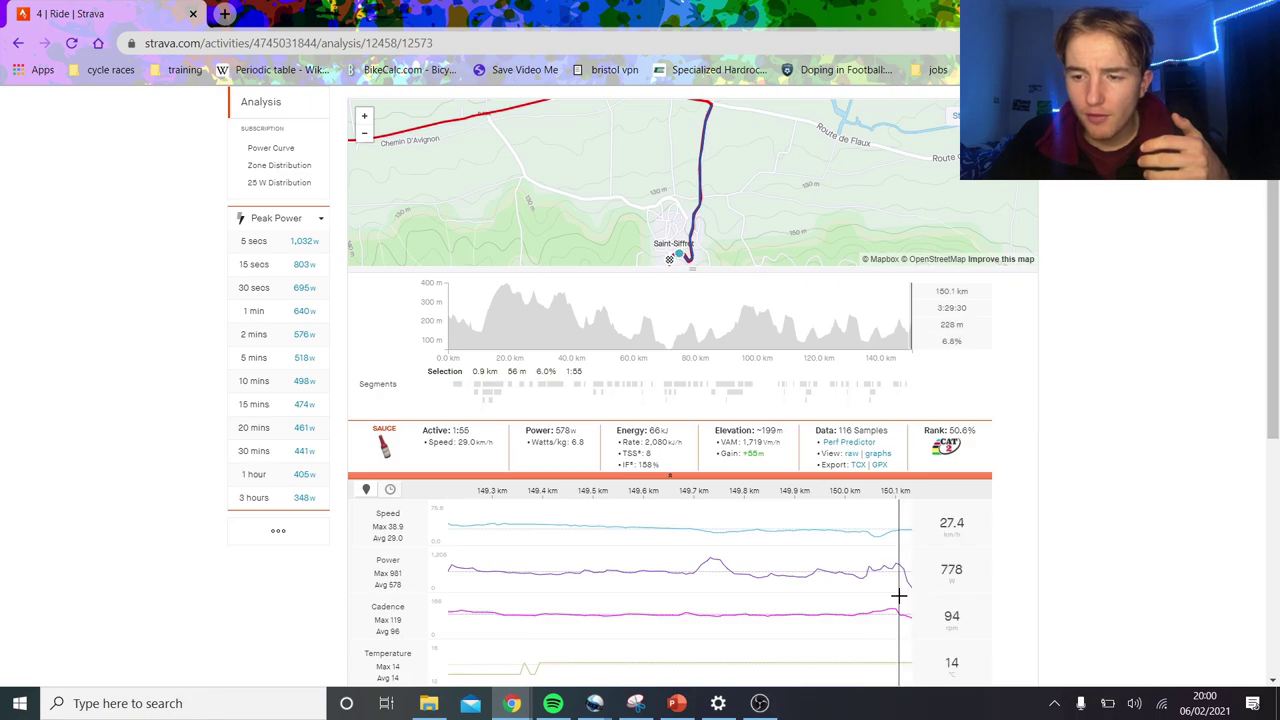
left_click_drag(903, 594, 355, 505)
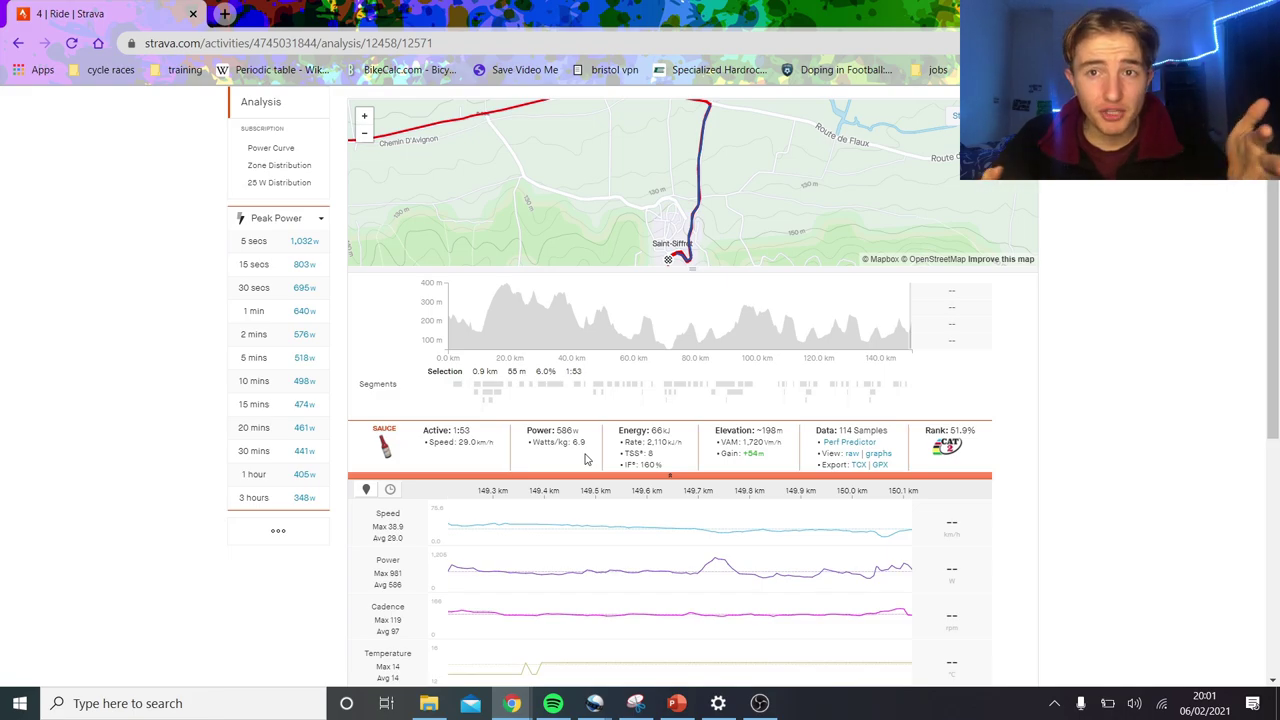
Select the ride from the power surge near 141 km to the finish and trim the selection to 9.2 km.
left_click_drag(877, 316, 997, 340)
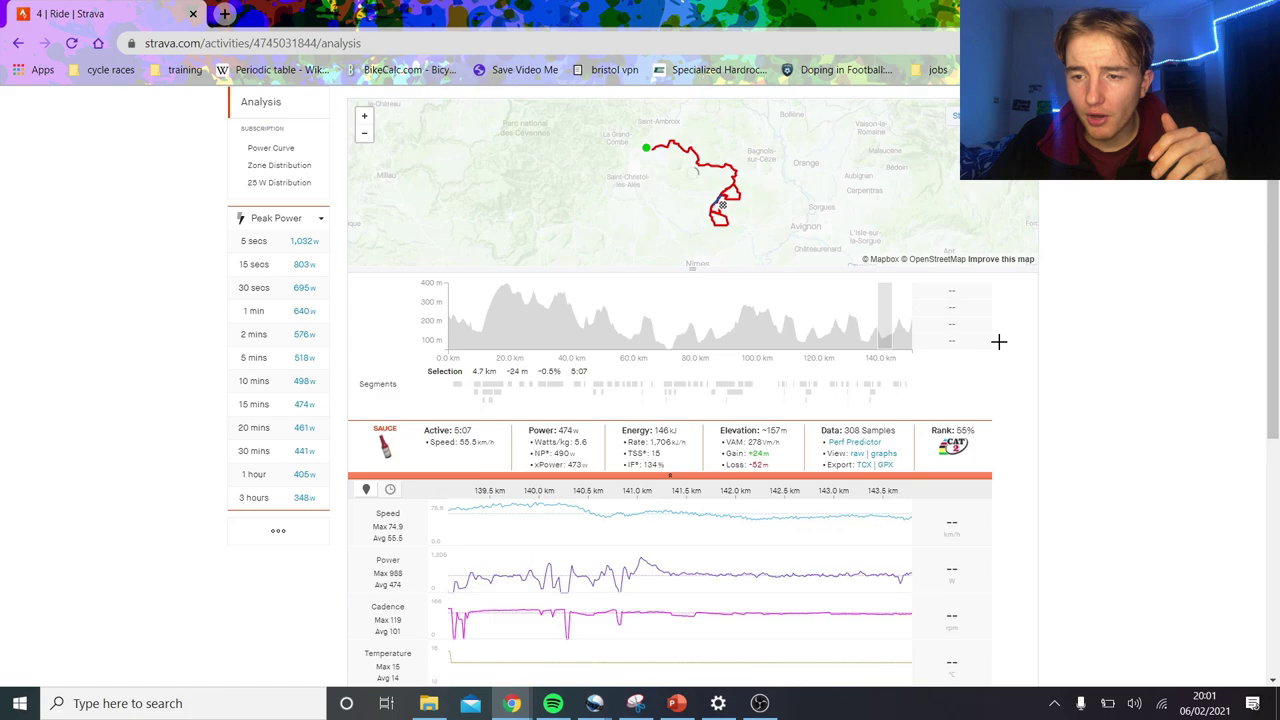
left_click_drag(521, 566, 935, 610)
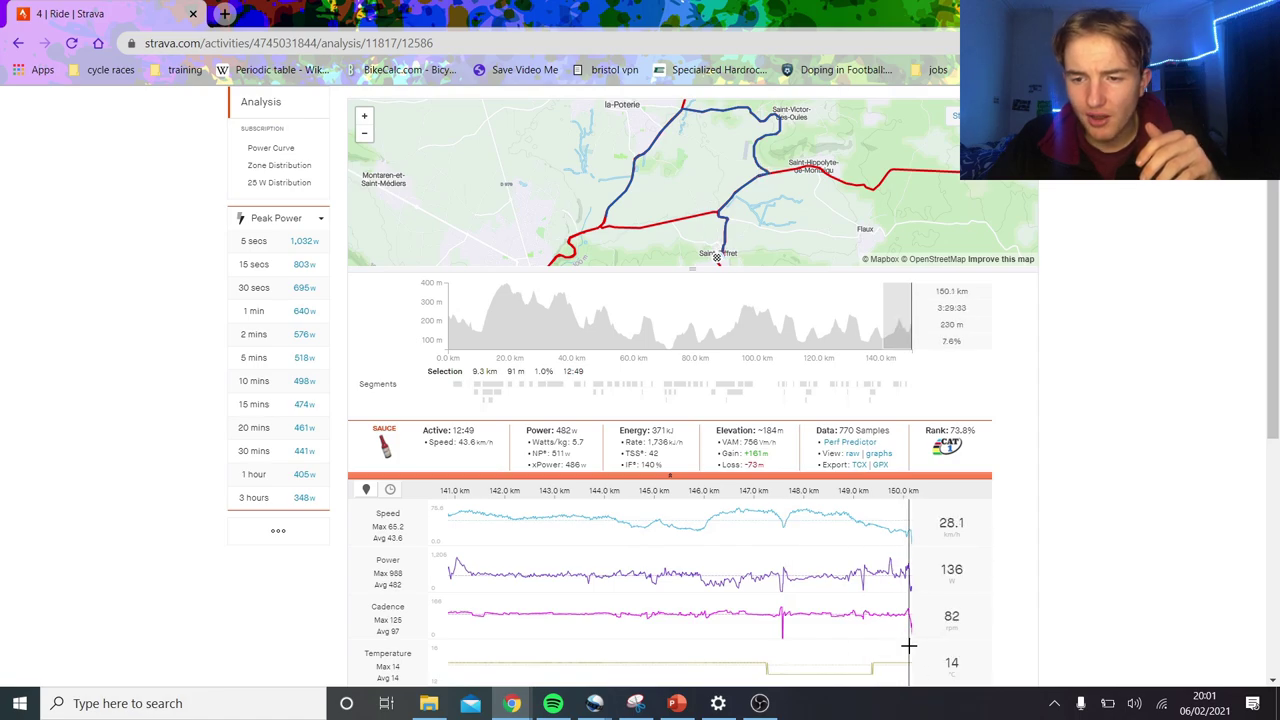
left_click_drag(908, 645, 335, 525)
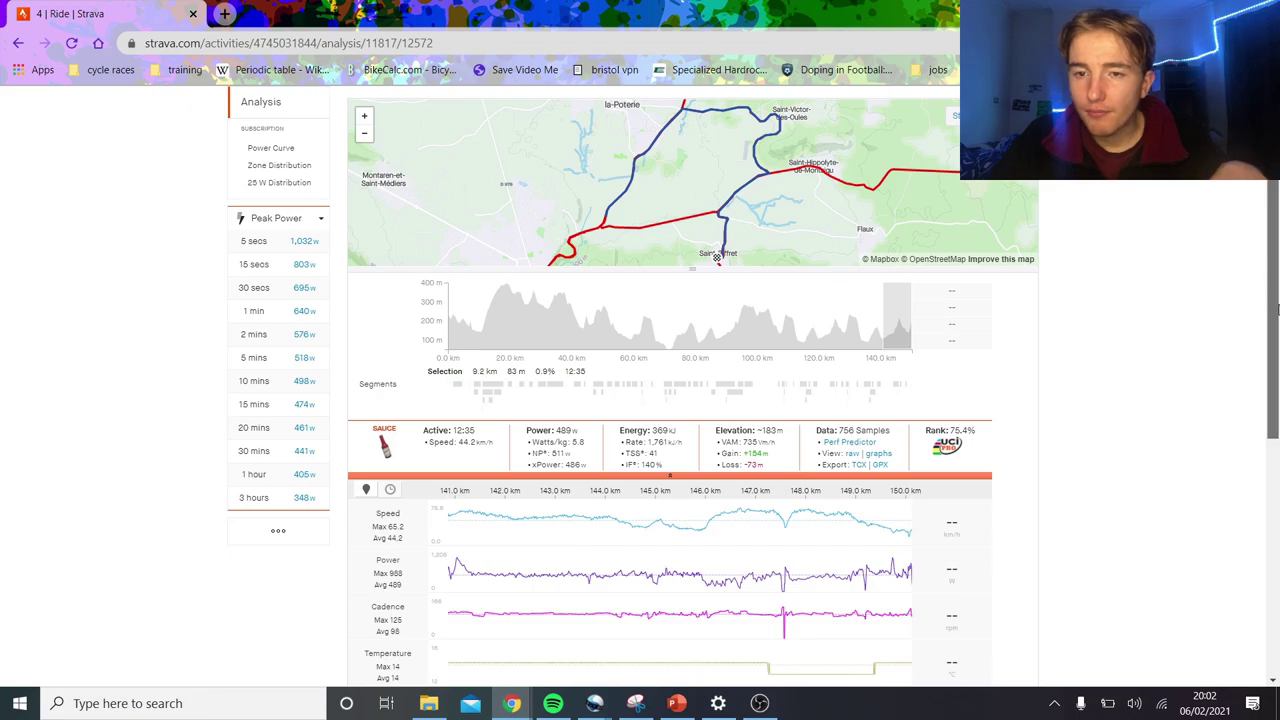
Return to the ride's overview page.
scroll(1277, 310, "up", 1)
left_click(295, 171)
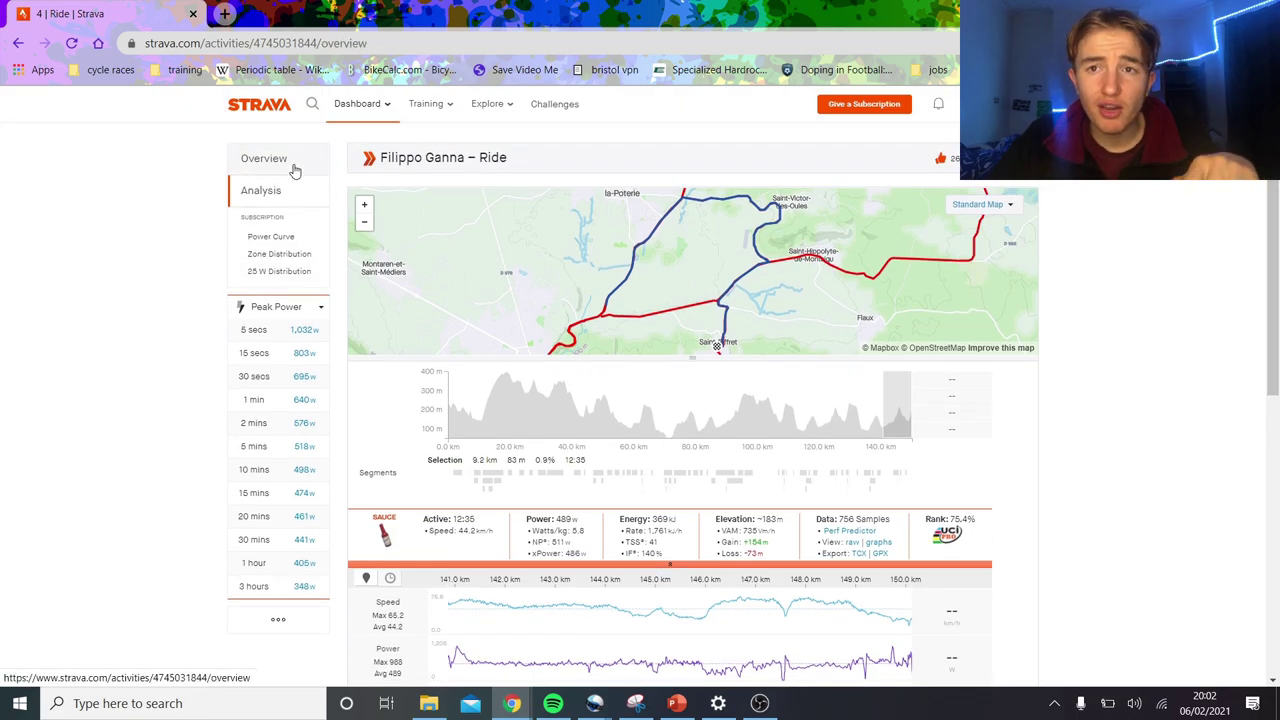